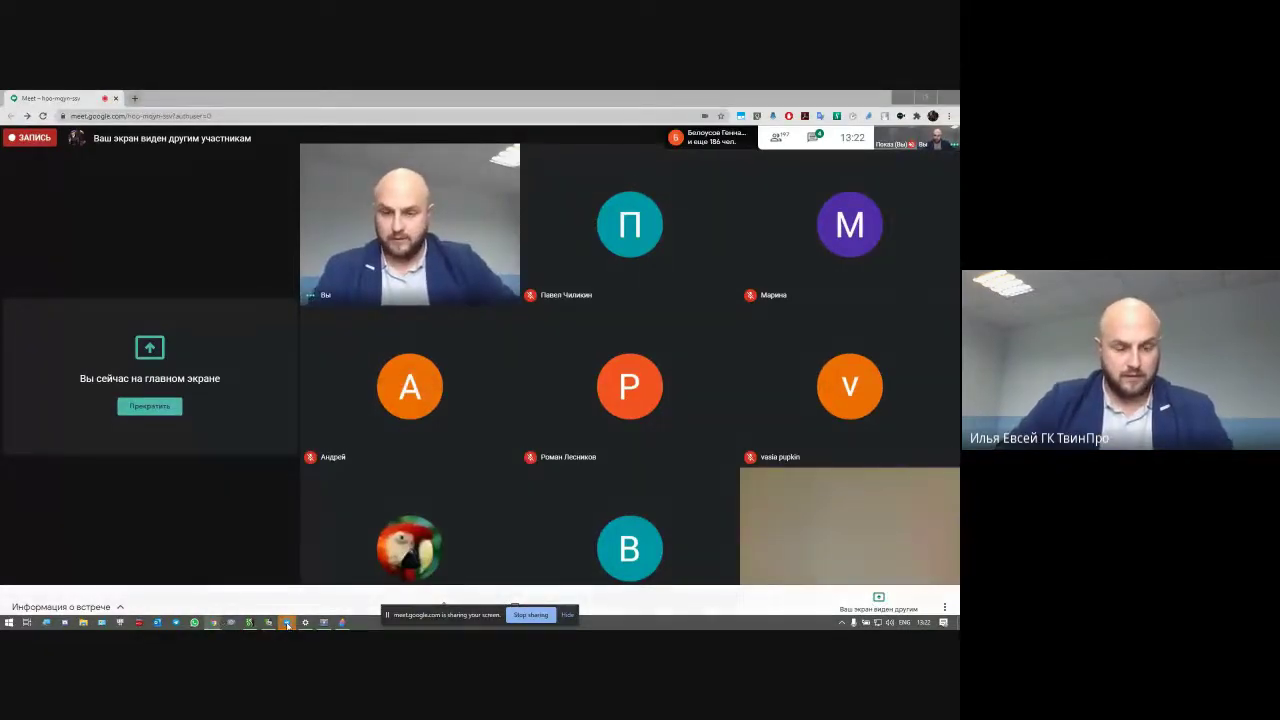
Switch to Bastion-2 and view the site plans площадка and сервер, finishing on the plan Полигон изометрия.
{"action": "mouse_move", "coordinate": [289, 624]}
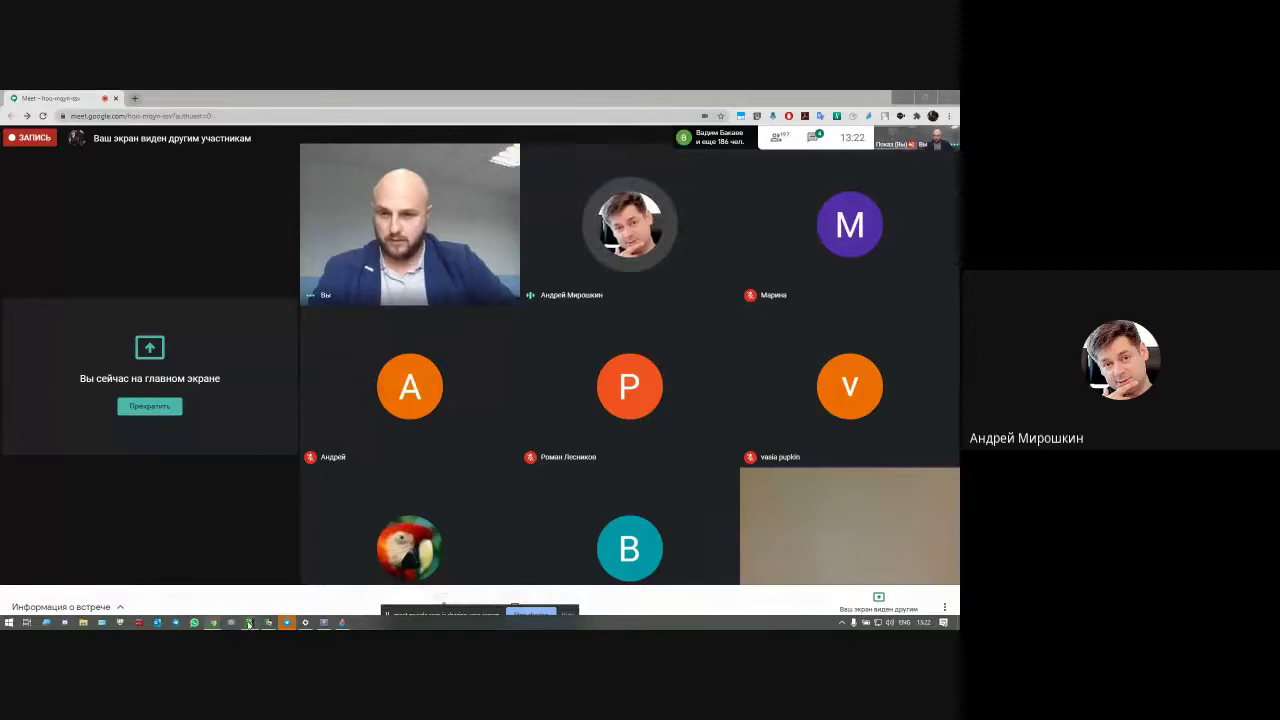
{"action": "key", "text": "alt+Tab"}
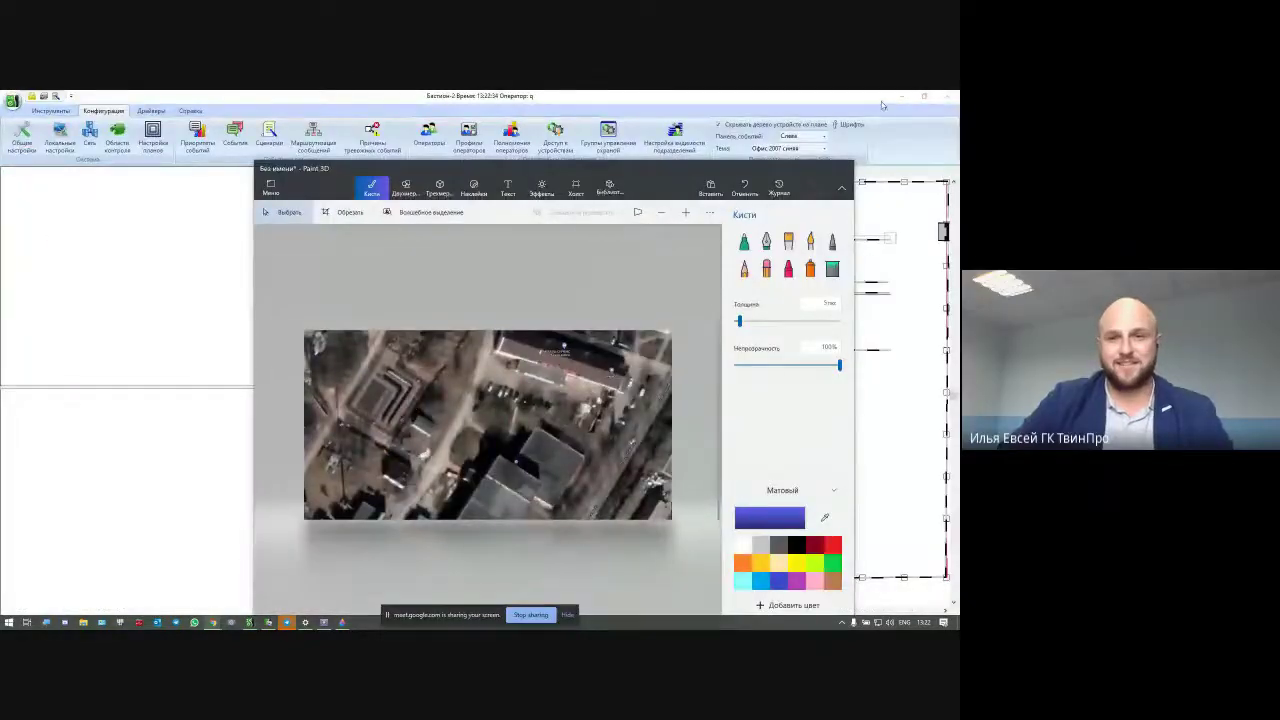
{"action": "left_click", "coordinate": [205, 211]}
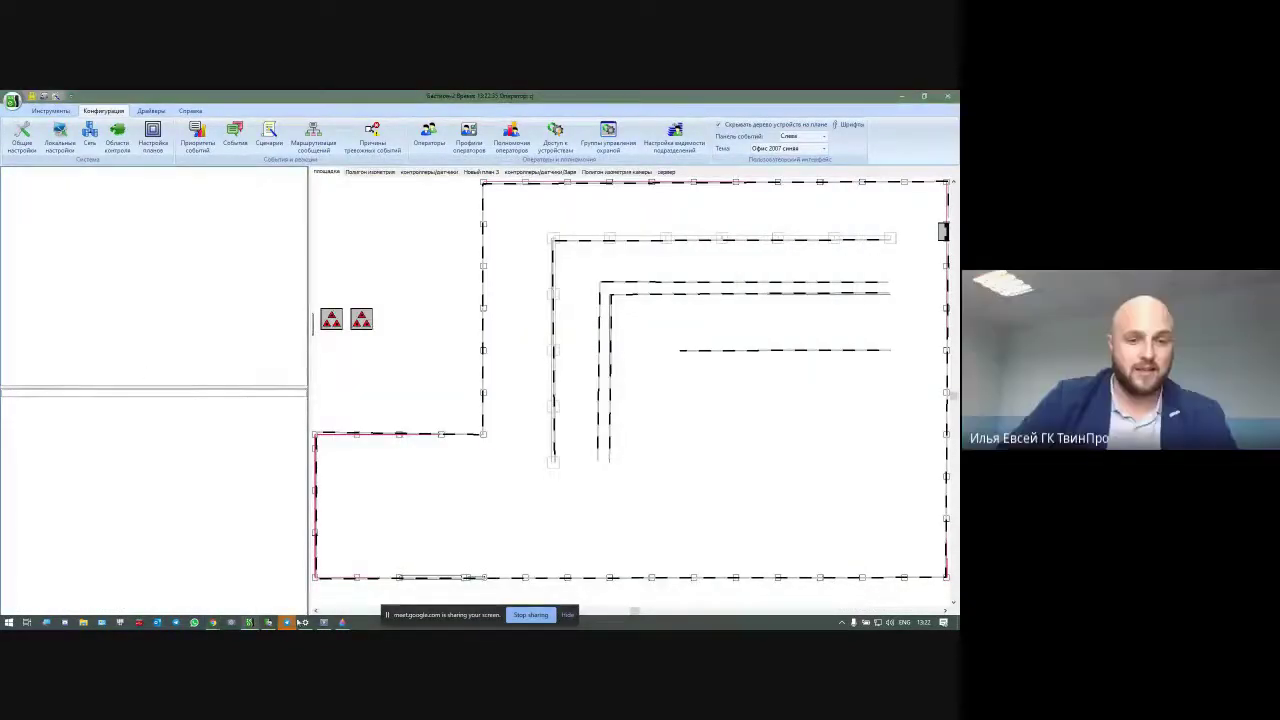
{"action": "scroll", "coordinate": [332, 347], "scroll_direction": "down", "scroll_amount": 5}
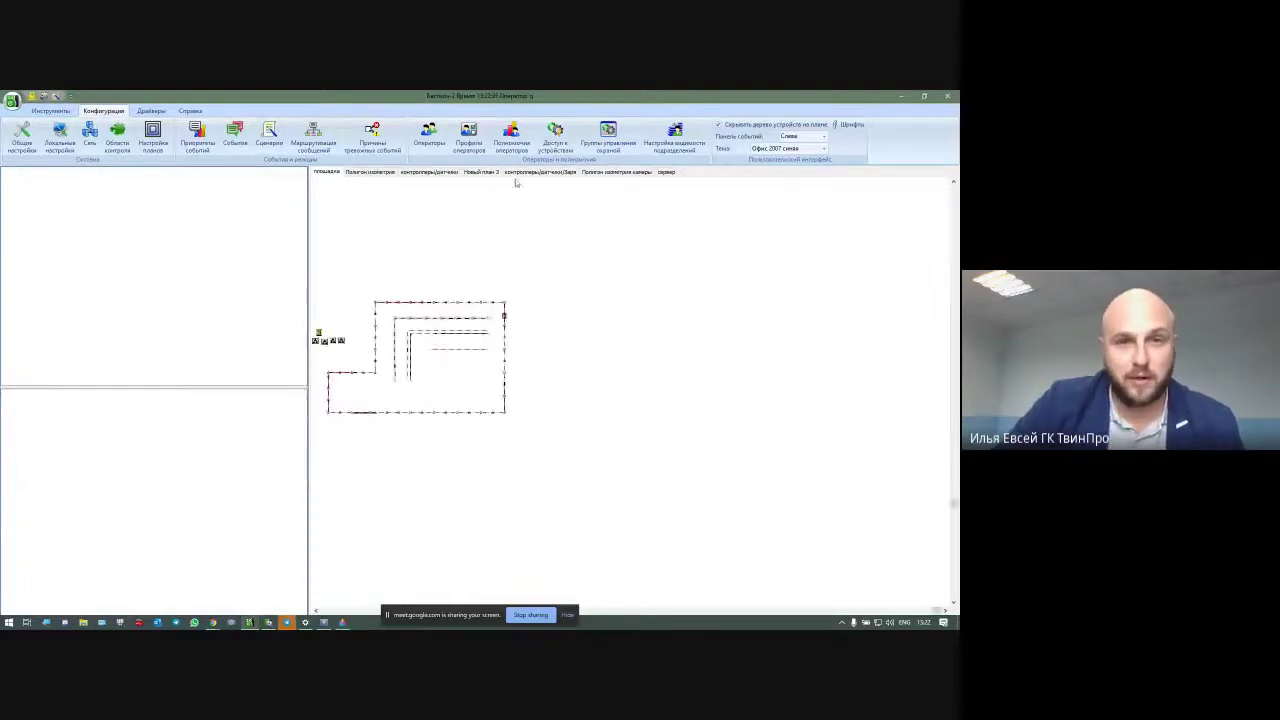
{"action": "left_click", "coordinate": [371, 172]}
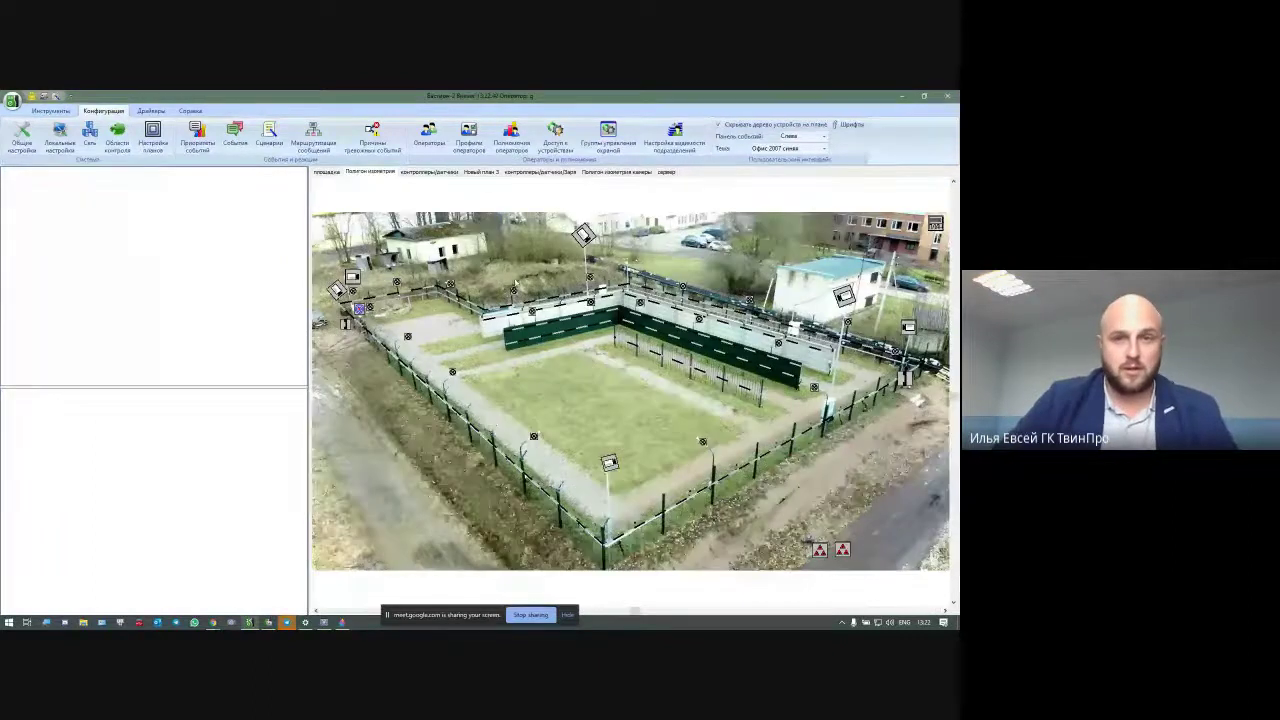
{"action": "left_click", "coordinate": [666, 173]}
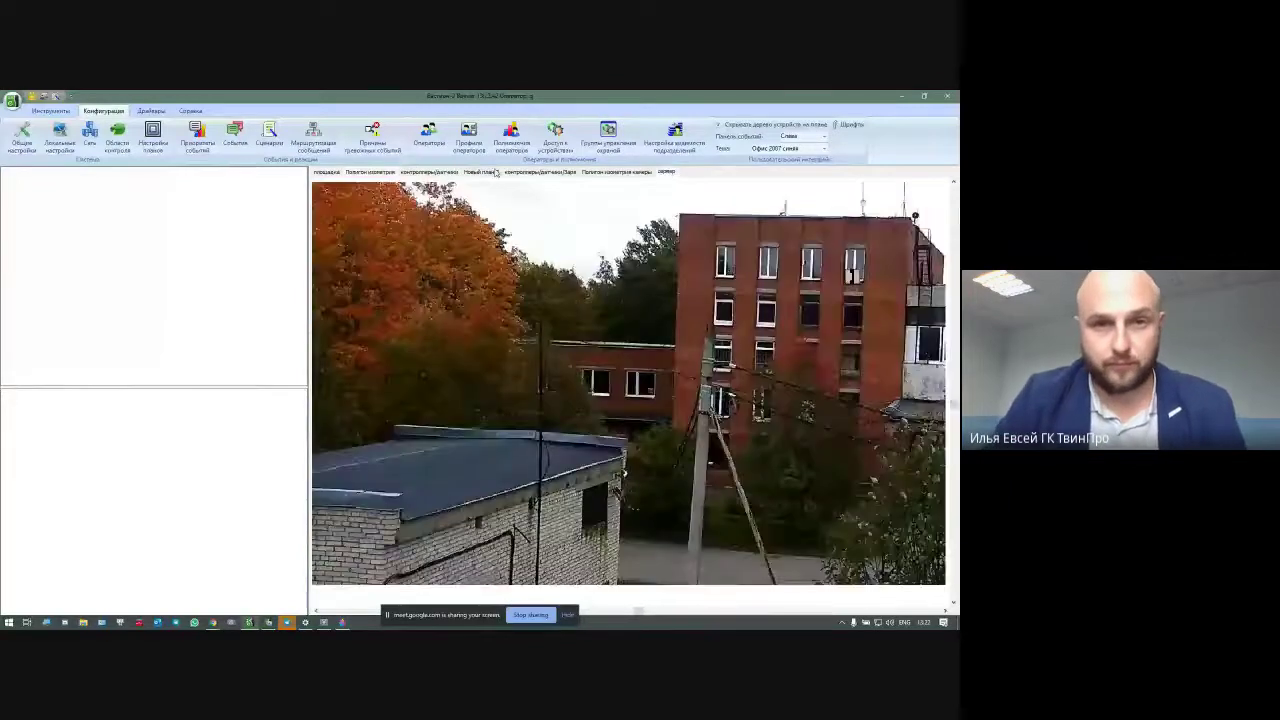
{"action": "left_click", "coordinate": [367, 177]}
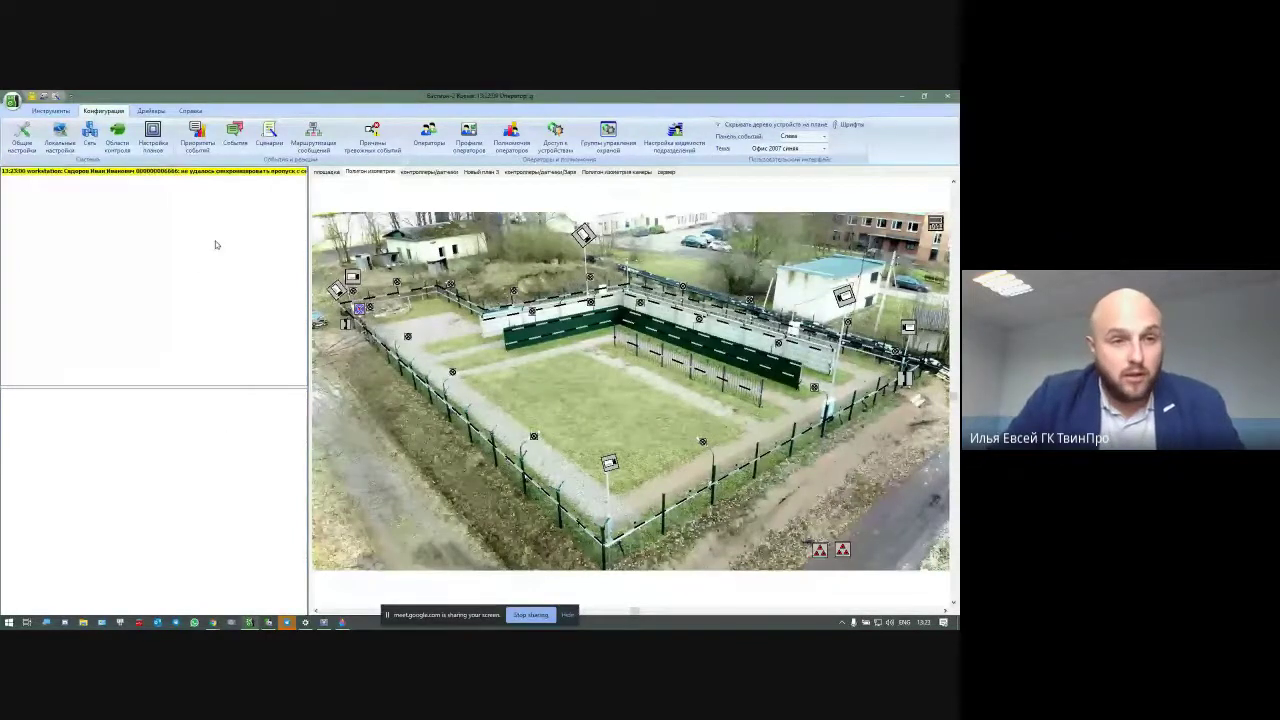
Confirm the highlighted pass synchronization failure event in the list of unconfirmed events.
{"action": "left_click", "coordinate": [108, 174]}
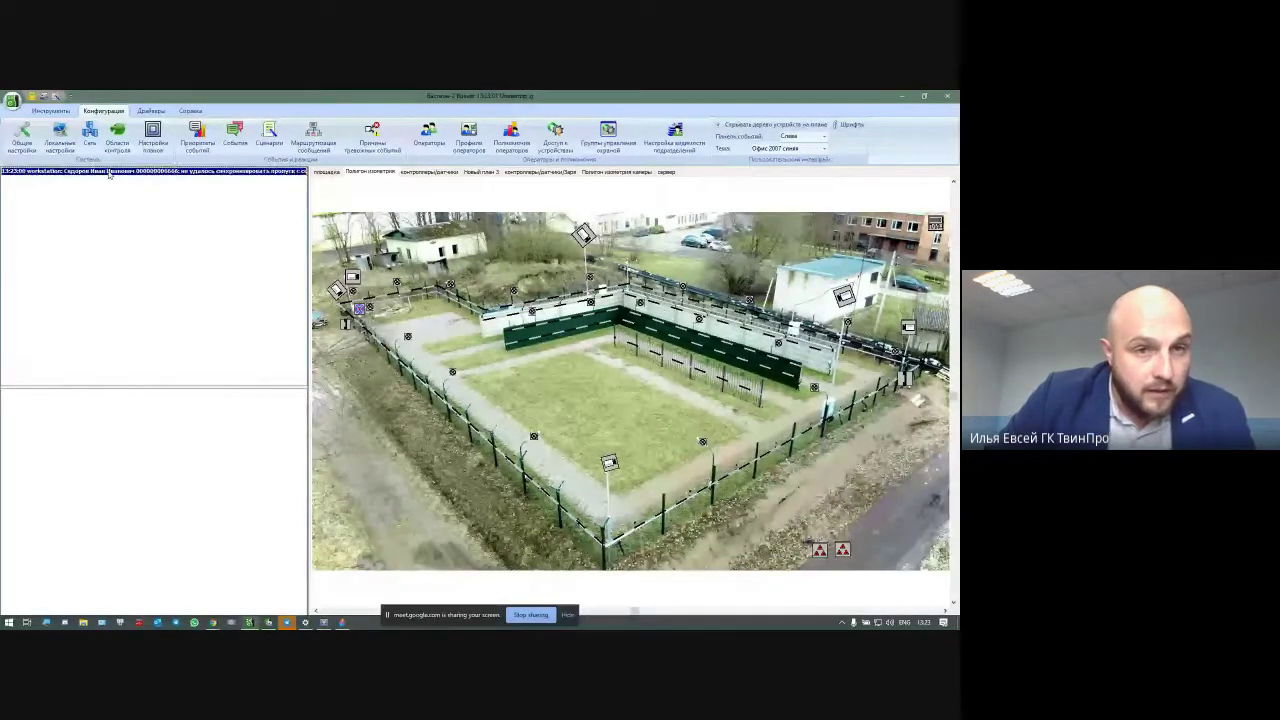
{"action": "right_click", "coordinate": [108, 174]}
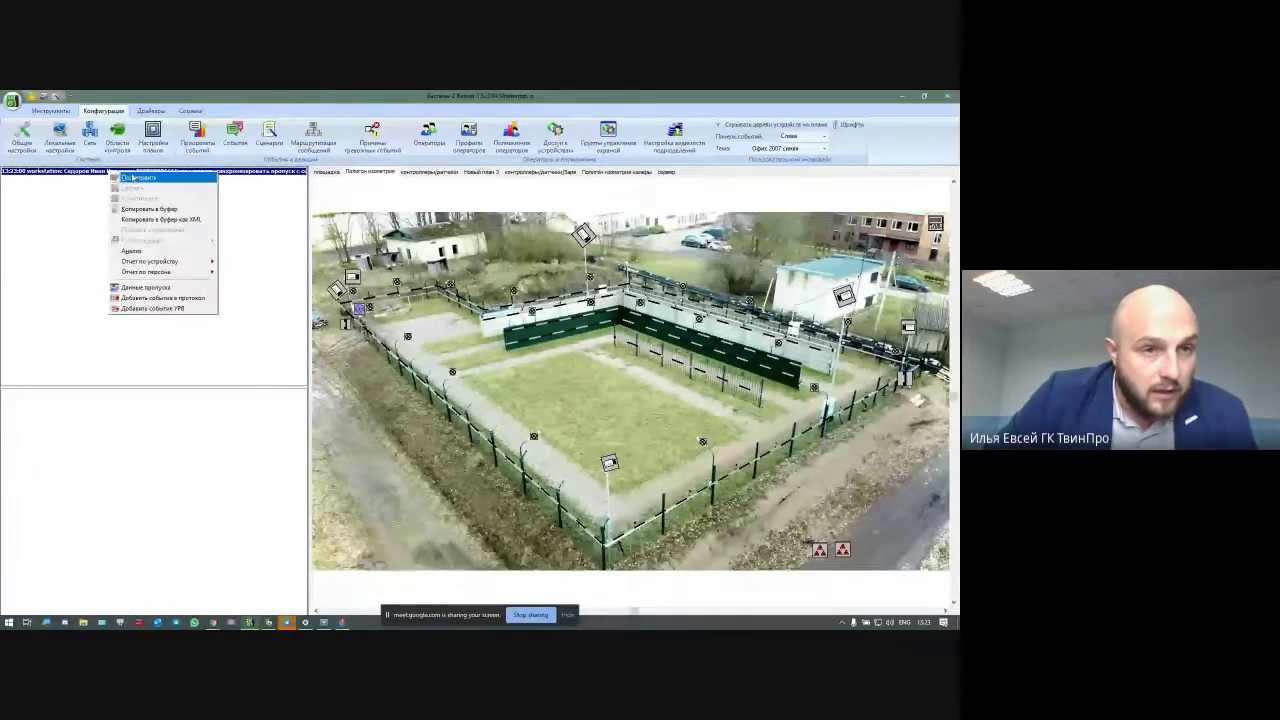
{"action": "left_click", "coordinate": [129, 175]}
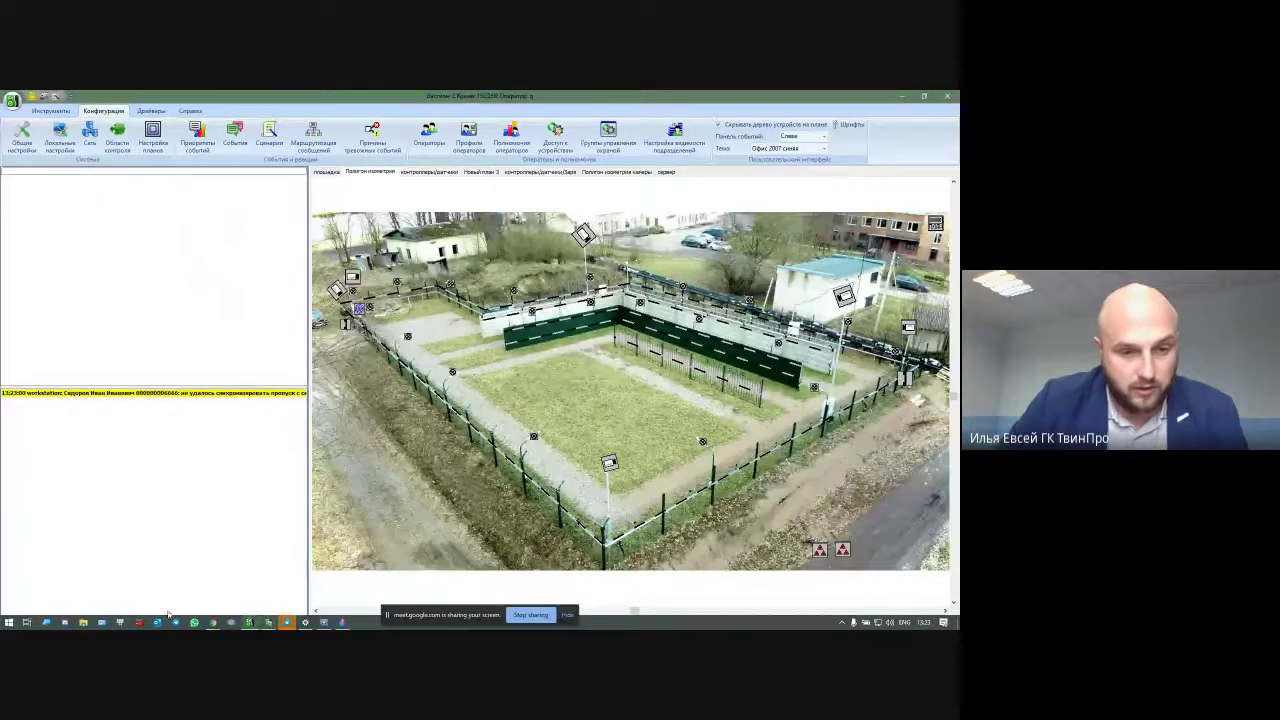
Minimize the open Bastion-2 windows and close Paint 3D without saving the satellite image.
{"action": "left_click", "coordinate": [8, 622]}
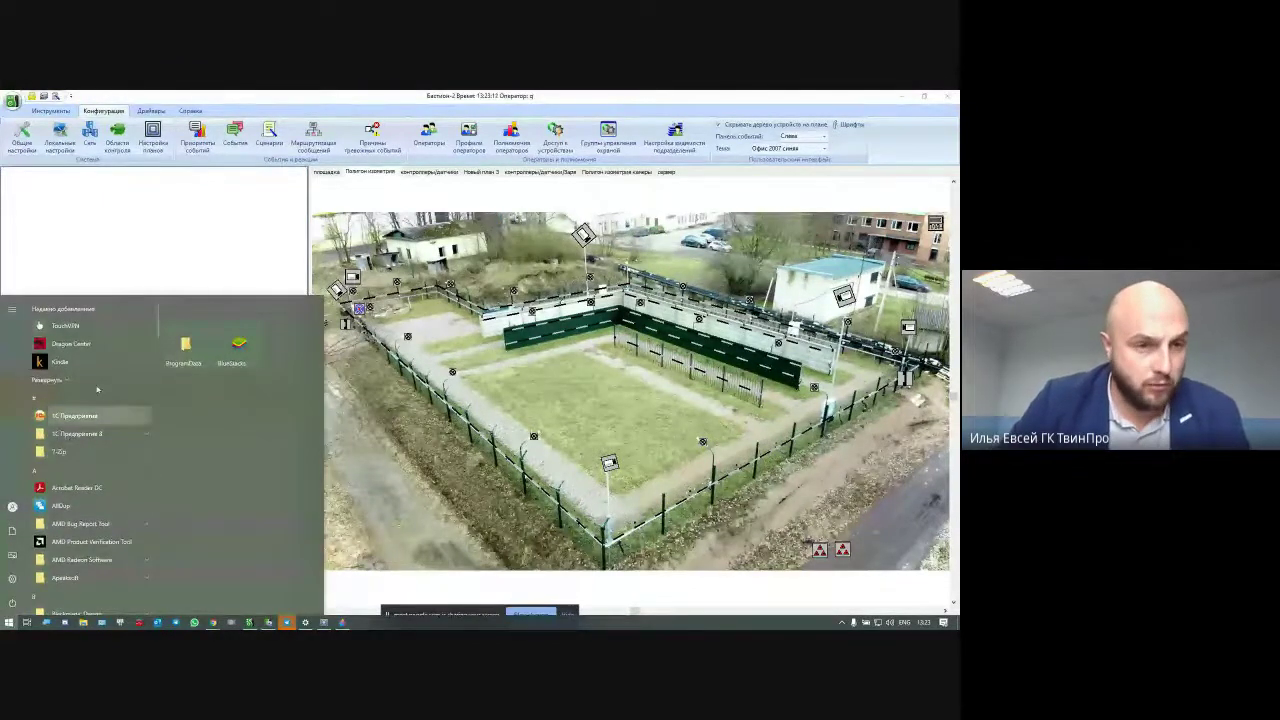
{"action": "left_click", "coordinate": [232, 282]}
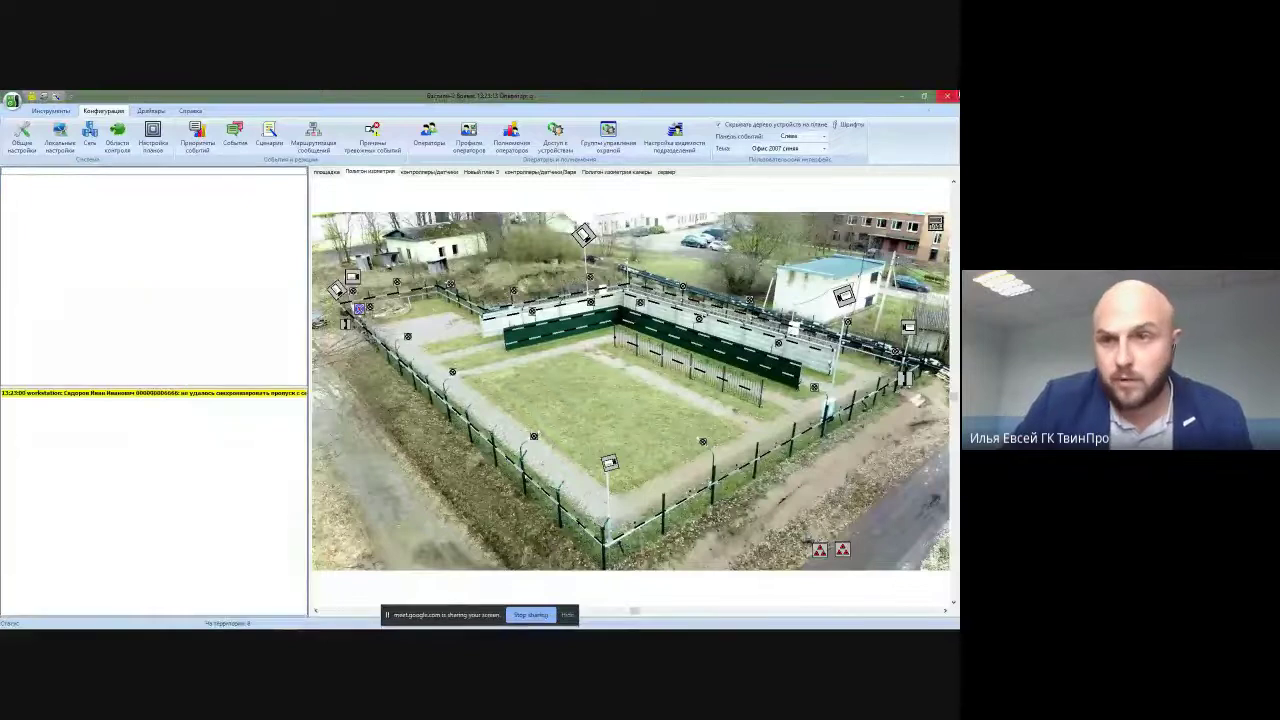
{"action": "left_click", "coordinate": [903, 96]}
{"action": "left_click", "coordinate": [909, 95]}
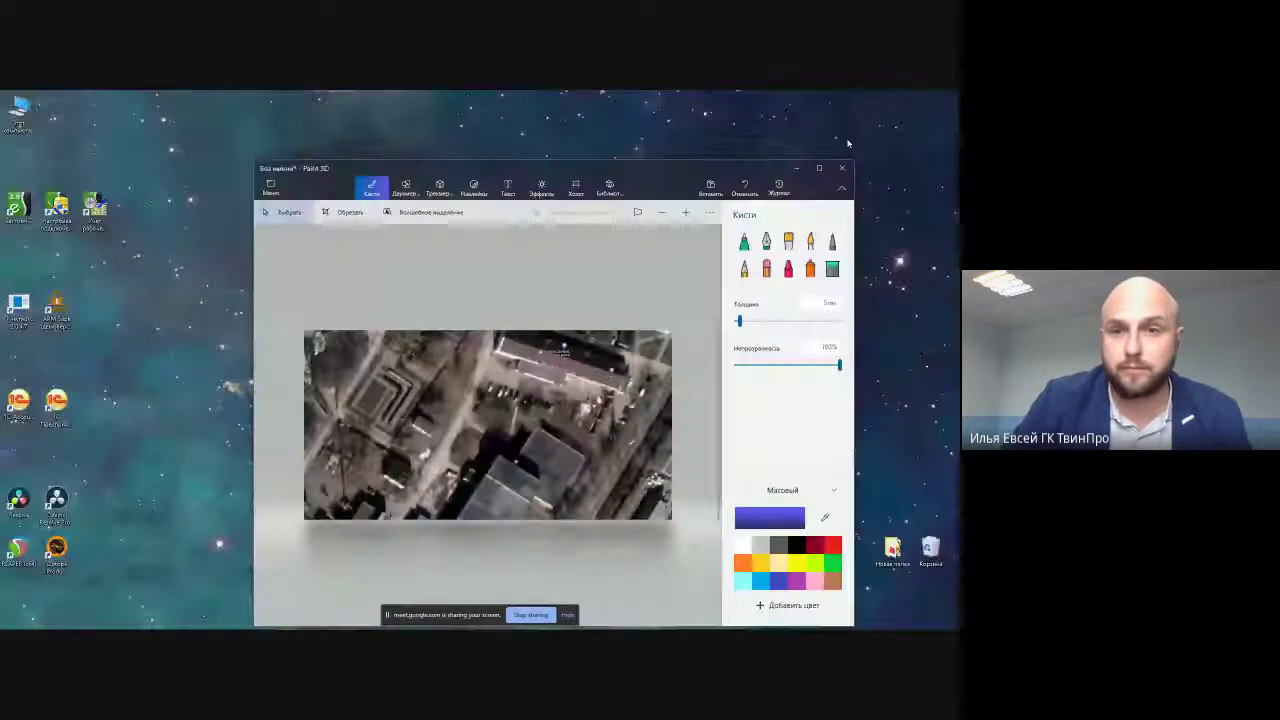
{"action": "left_click", "coordinate": [841, 167]}
{"action": "left_click", "coordinate": [566, 425]}
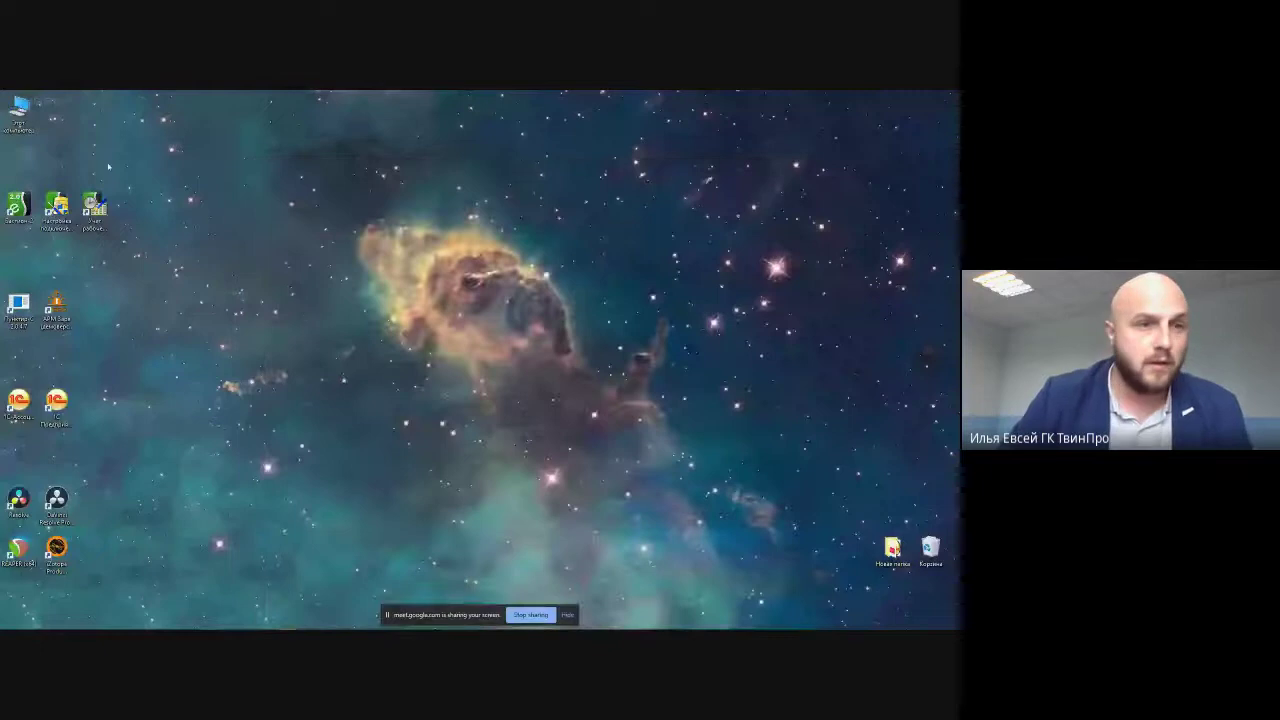
Browse the local disk C: to the folder Program Files (x86)\ES-Prom\Bastion2.
{"action": "double_click", "coordinate": [20, 110]}
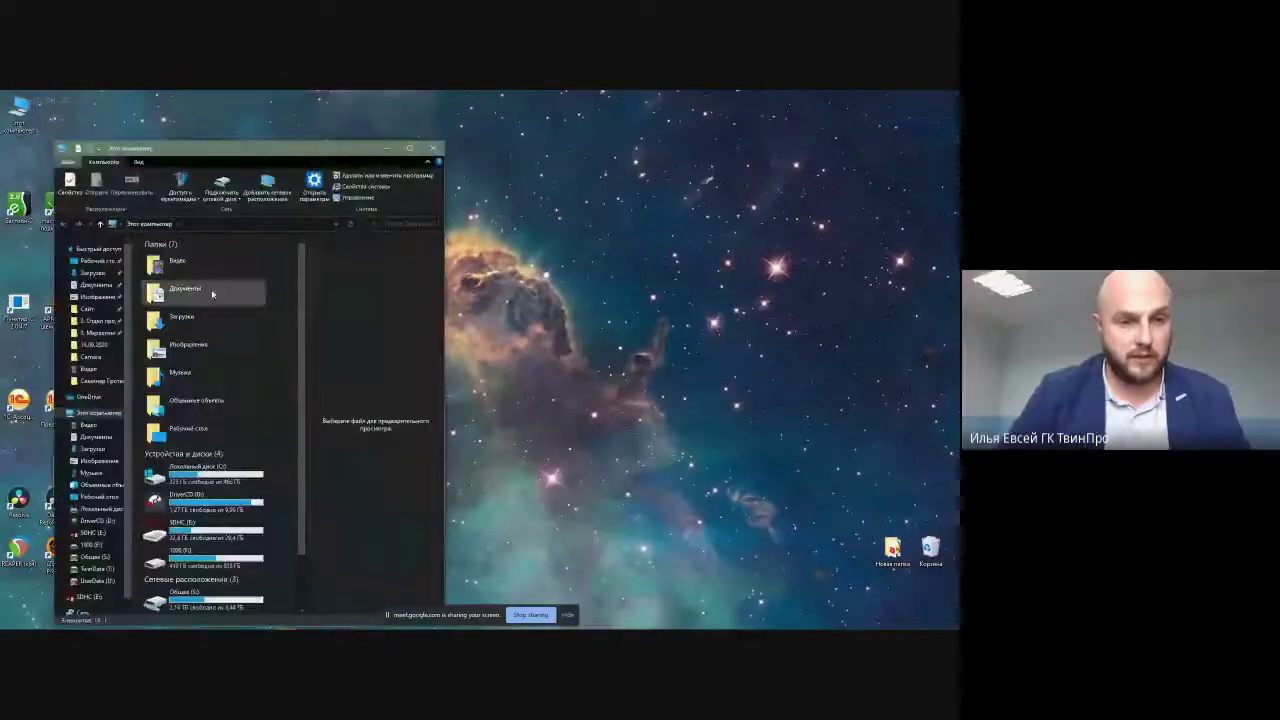
{"action": "double_click", "coordinate": [200, 474]}
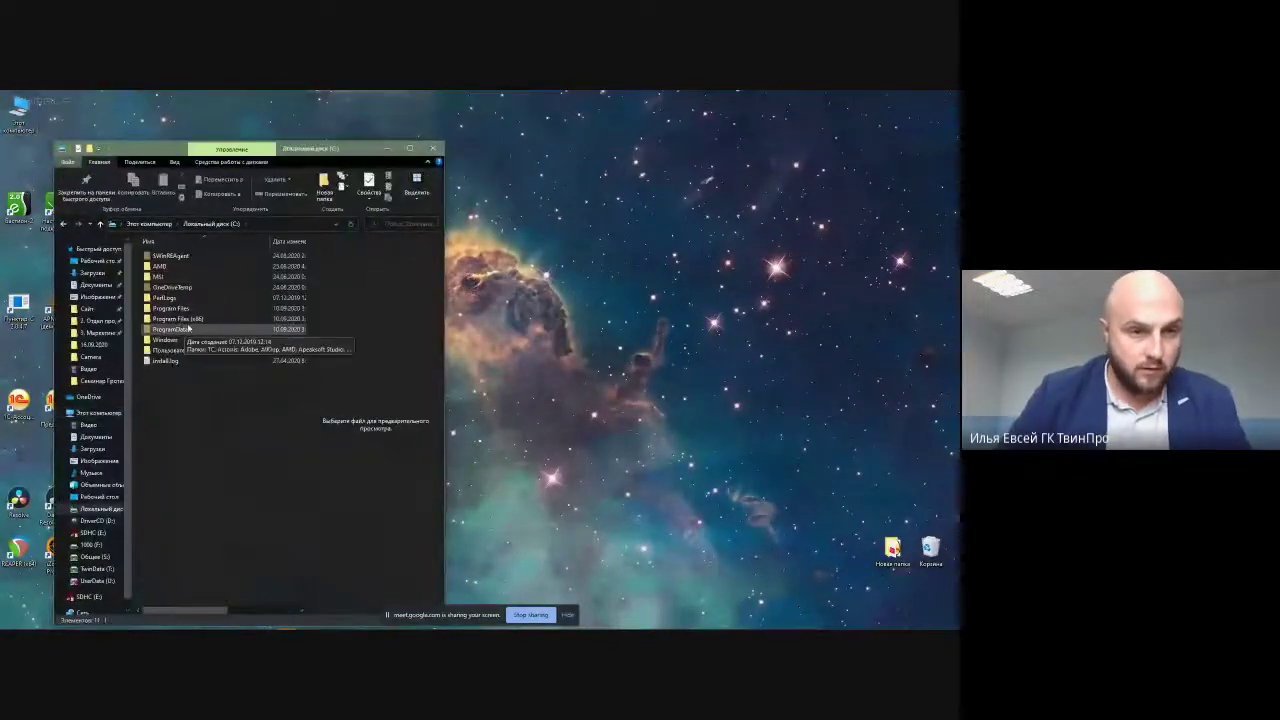
{"action": "double_click", "coordinate": [178, 319]}
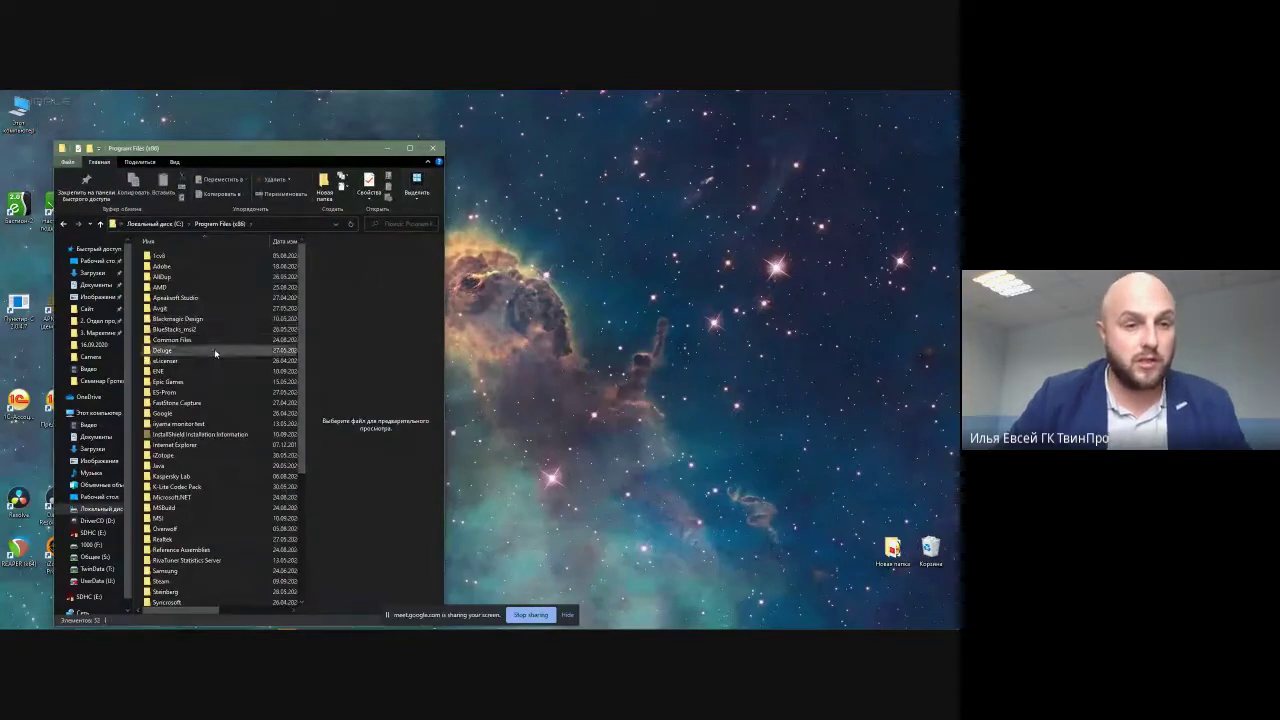
{"action": "double_click", "coordinate": [218, 398]}
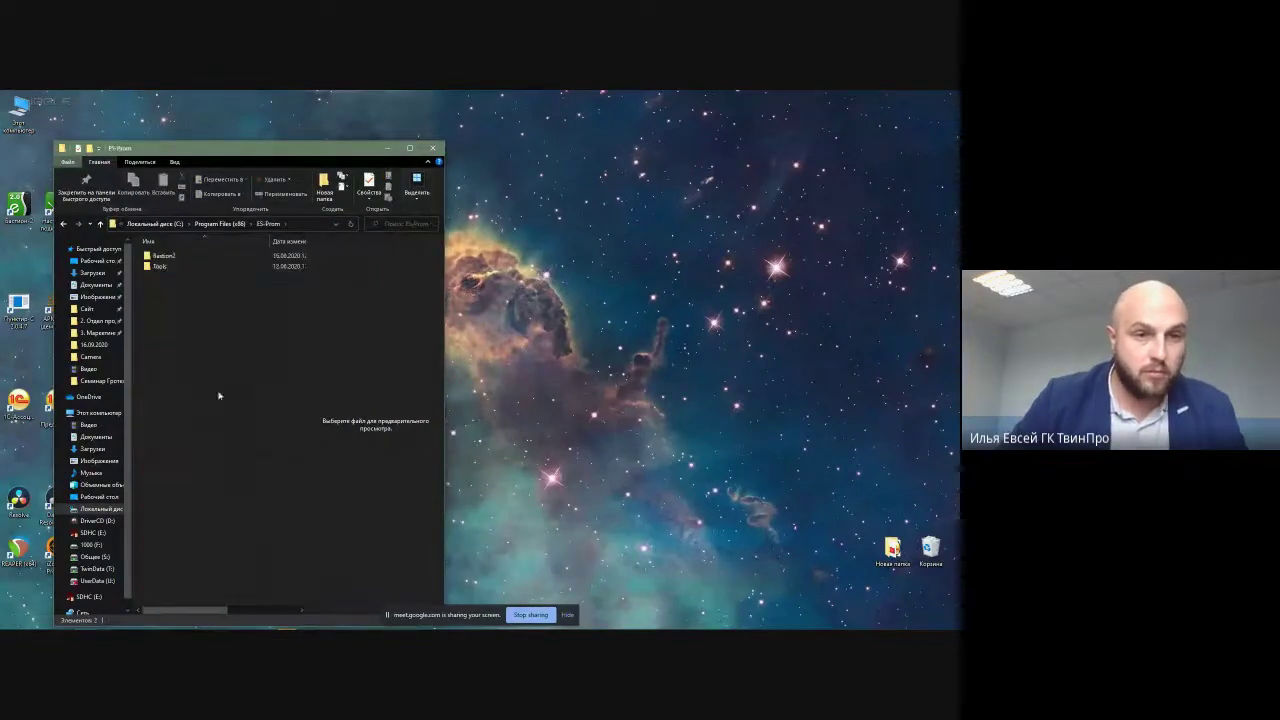
{"action": "double_click", "coordinate": [165, 256]}
Launch Replication.exe from the Bastion2 folder and sign in with the operator's login and password.
{"action": "scroll", "coordinate": [238, 404], "scroll_direction": "down", "scroll_amount": 20}
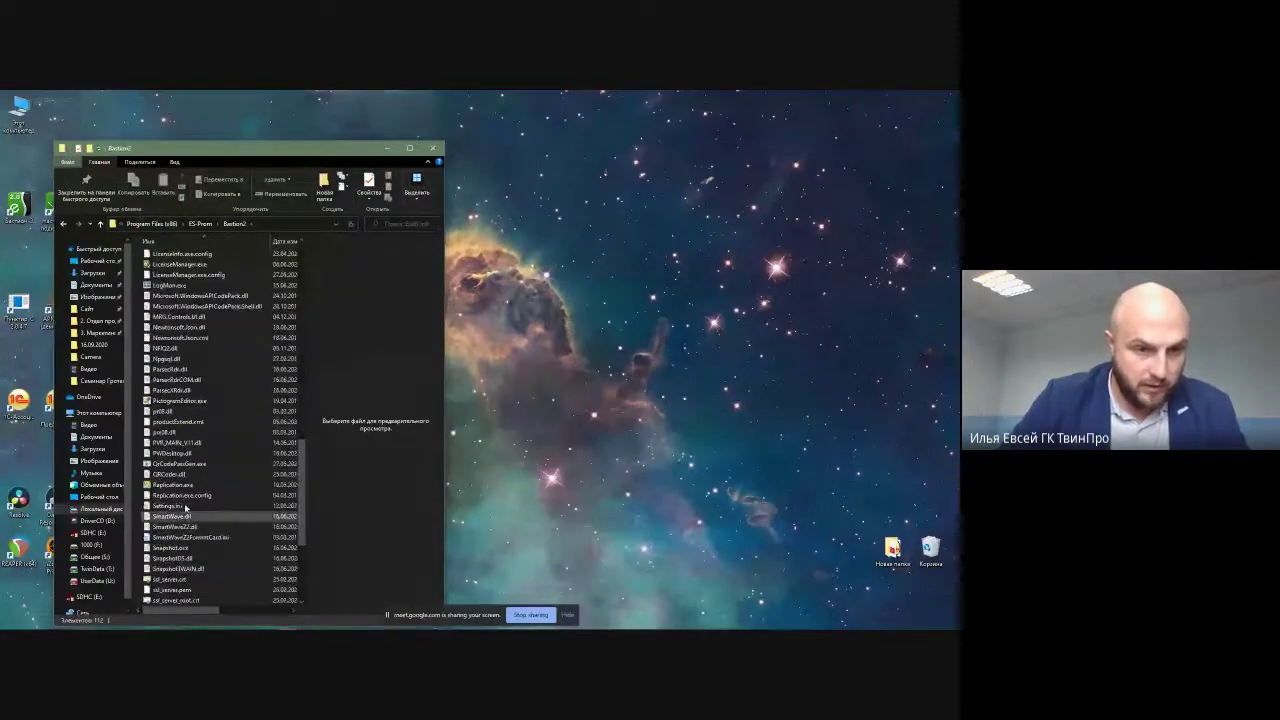
{"action": "left_click", "coordinate": [186, 486]}
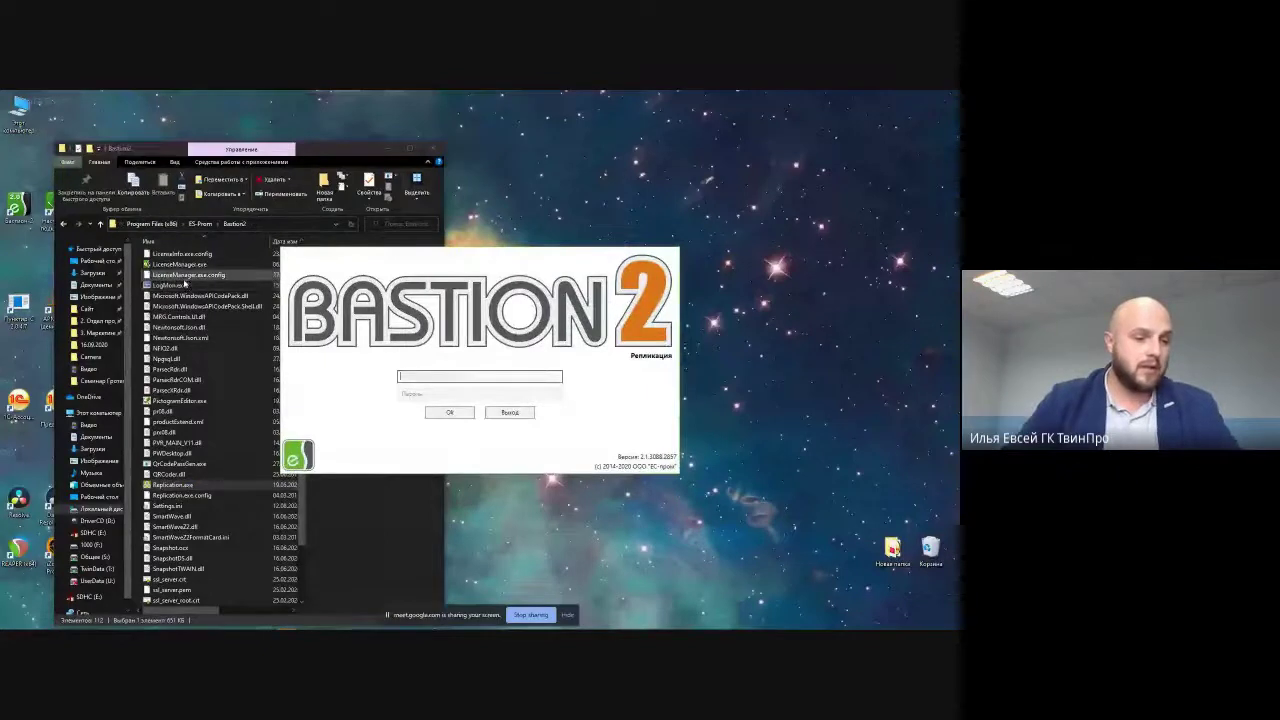
{"action": "left_click", "coordinate": [436, 394]}
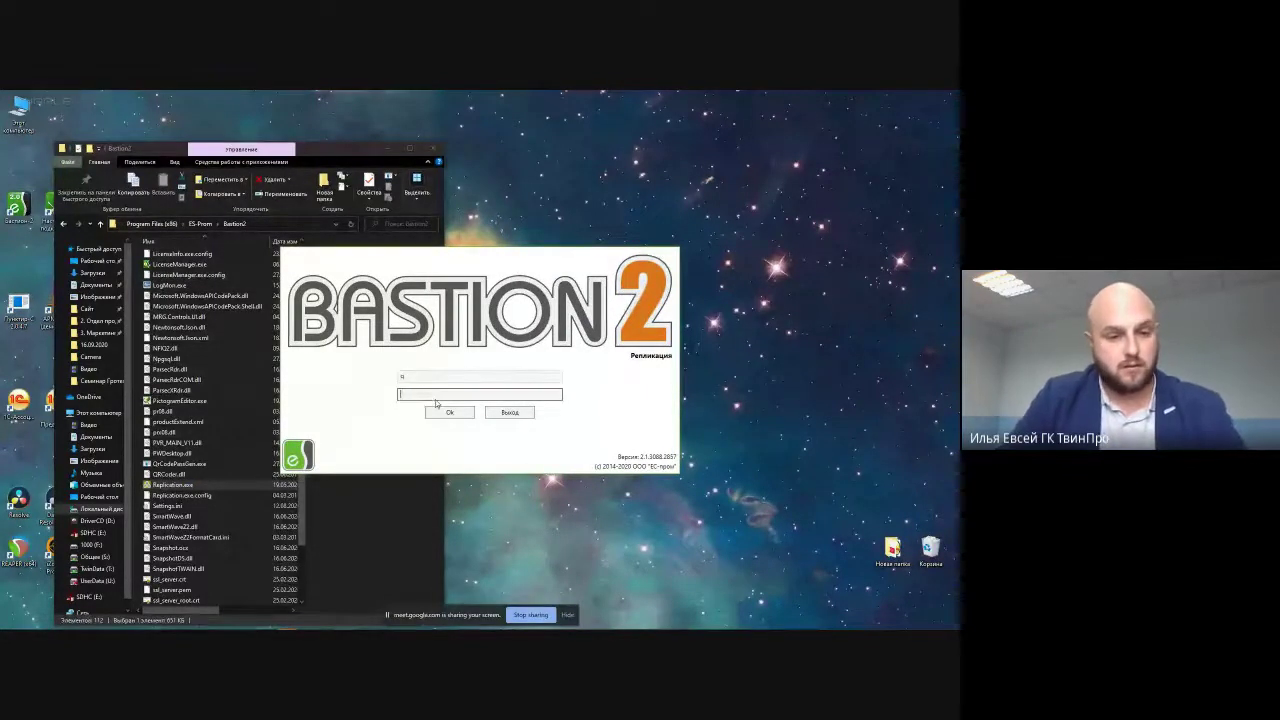
{"action": "left_click", "coordinate": [449, 412]}
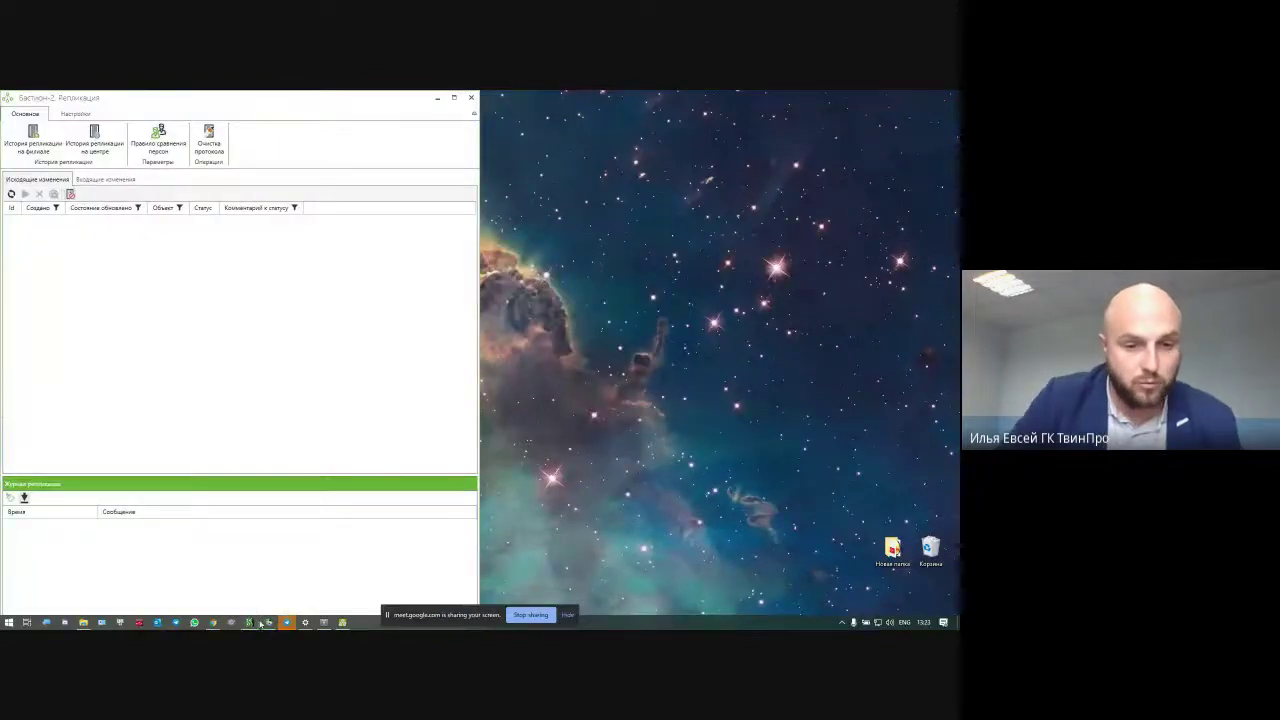
Switch to АРМ Бюро пропусков and examine the archived passes of the organizations, ending with Посетители(VisitorControl).
{"action": "left_click", "coordinate": [261, 623]}
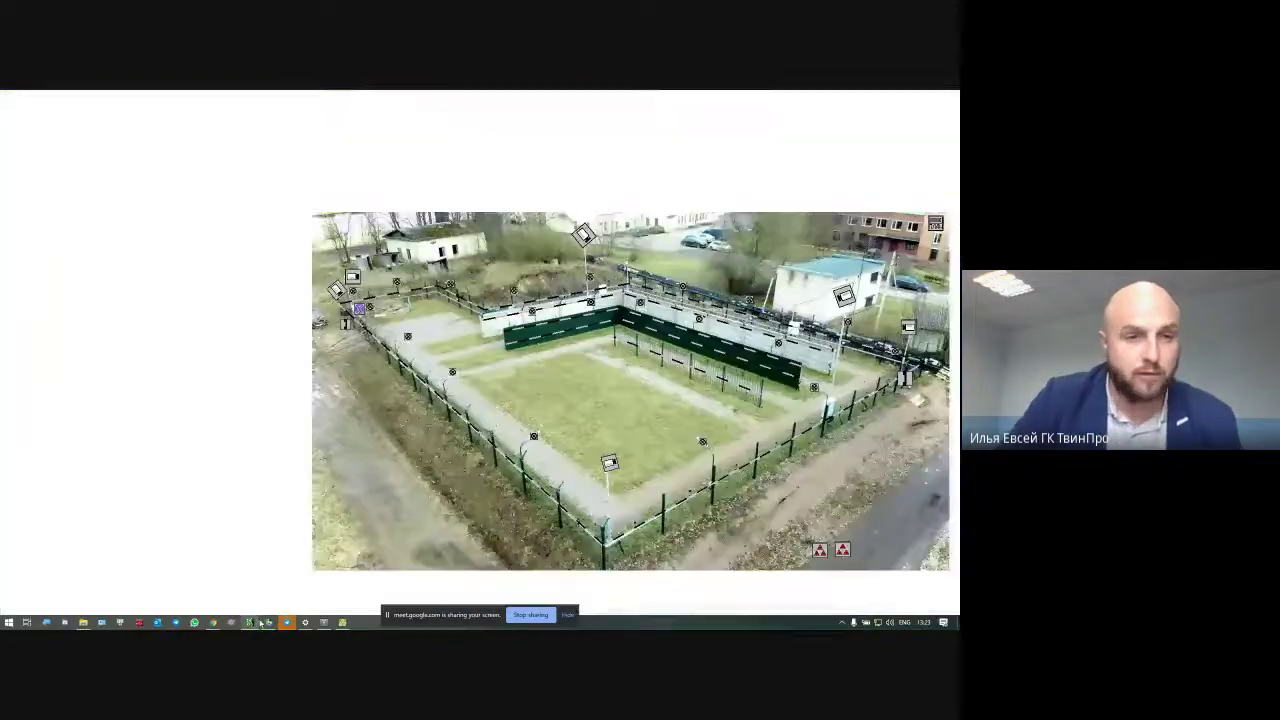
{"action": "left_click", "coordinate": [249, 623]}
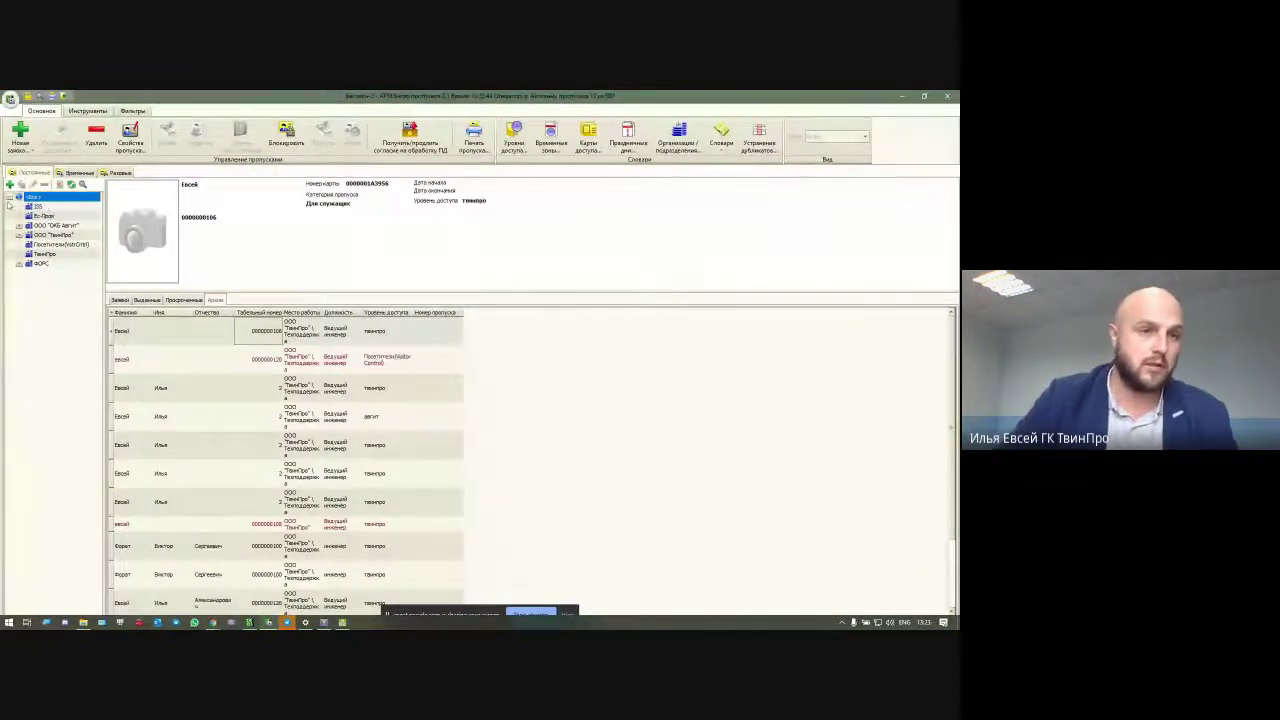
{"action": "left_click", "coordinate": [34, 215]}
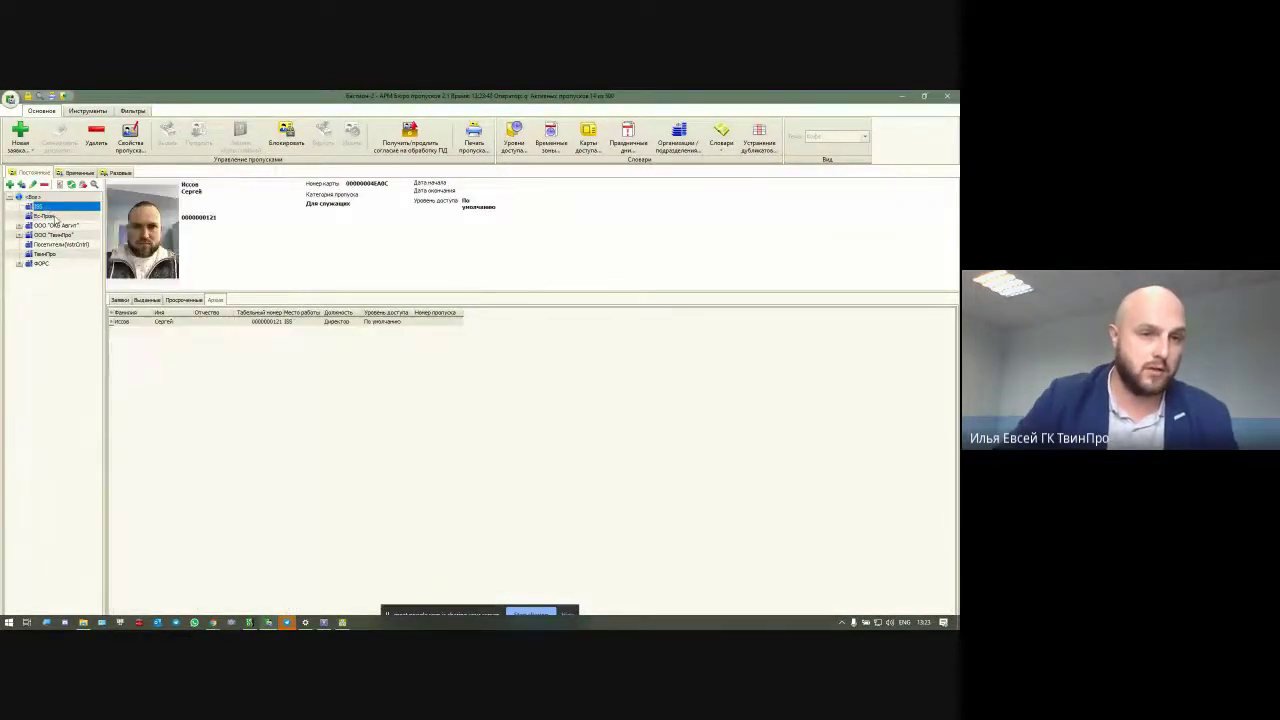
{"action": "left_click", "coordinate": [57, 226]}
{"action": "key", "text": "Down"}
{"action": "key", "text": "Down"}
{"action": "key", "text": "Down"}
{"action": "key", "text": "Down"}
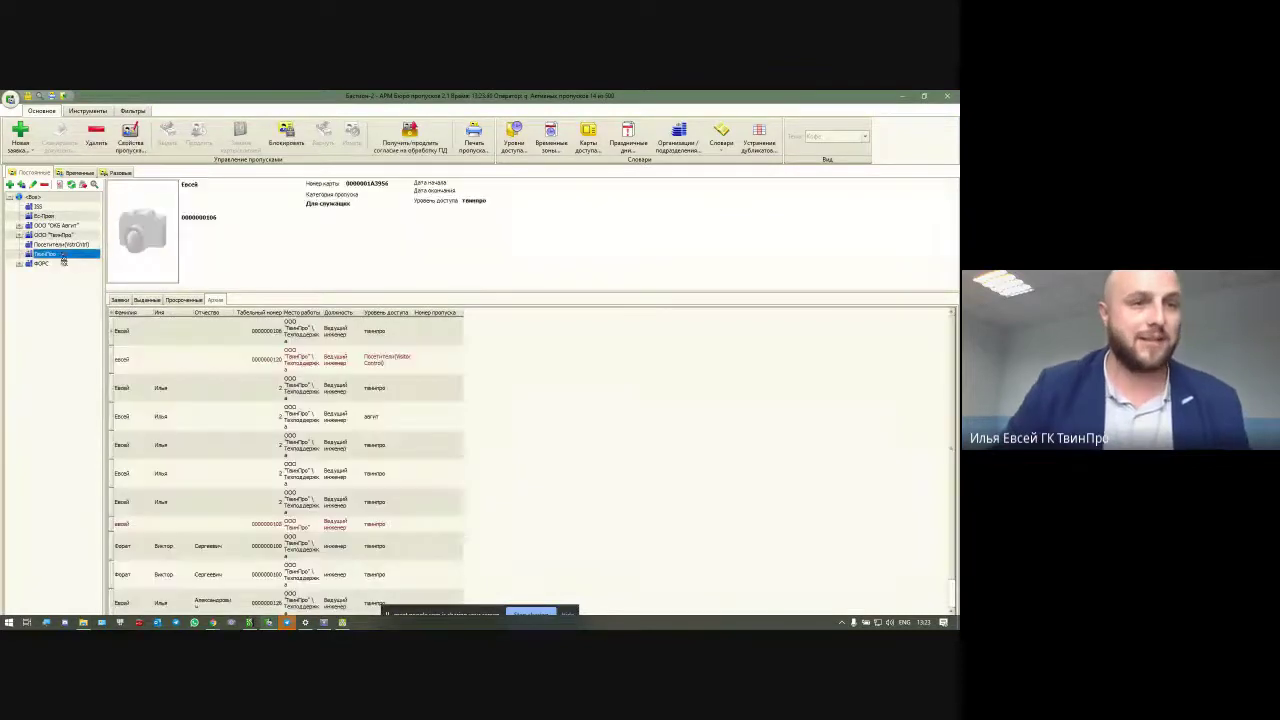
{"action": "left_click", "coordinate": [58, 244]}
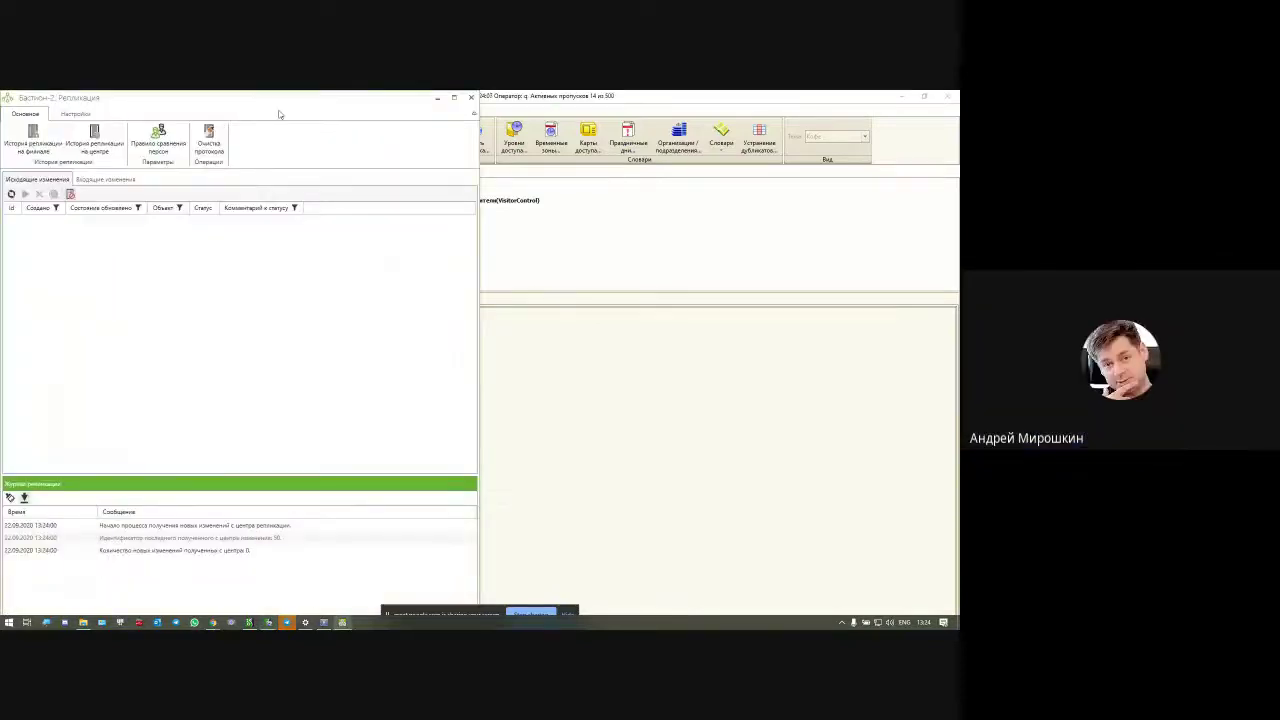
In a maximized Бастион-2. Репликация window, show the incoming changes and request new changes from the replication center.
{"action": "left_click_drag", "start_coordinate": [273, 97], "coordinate": [415, 112]}
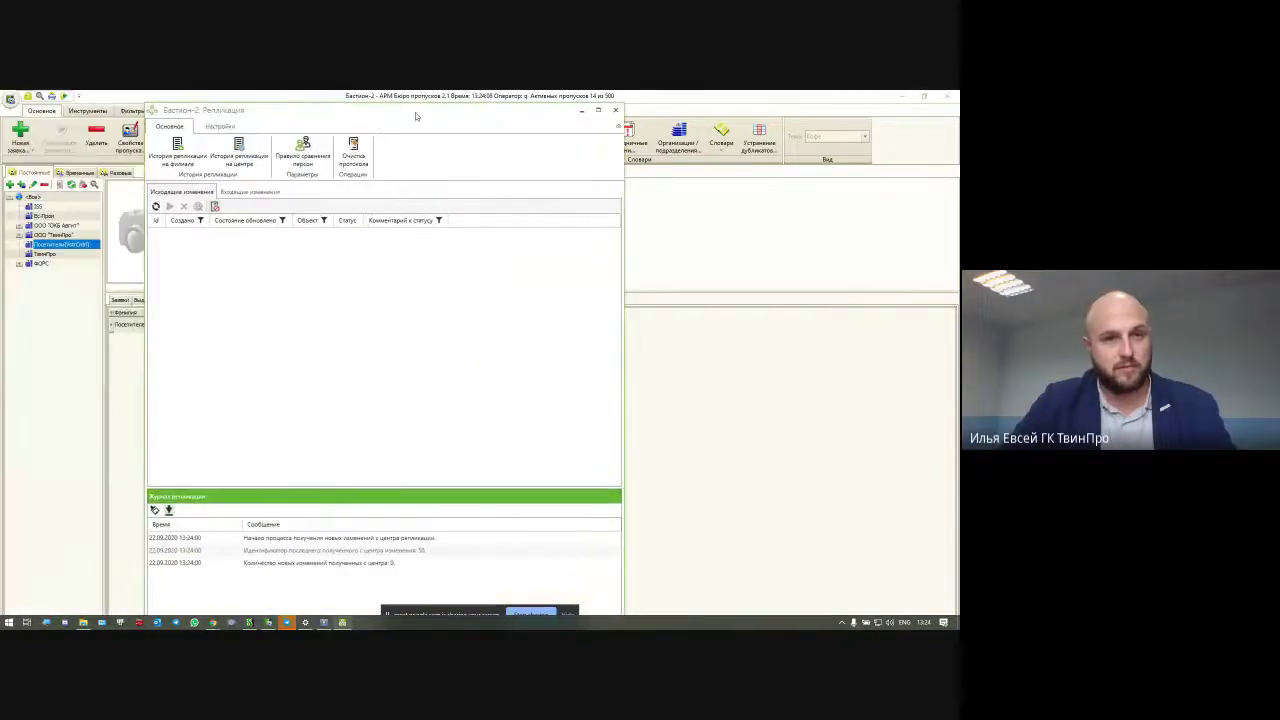
{"action": "left_click", "coordinate": [248, 191]}
{"action": "left_click", "coordinate": [198, 206]}
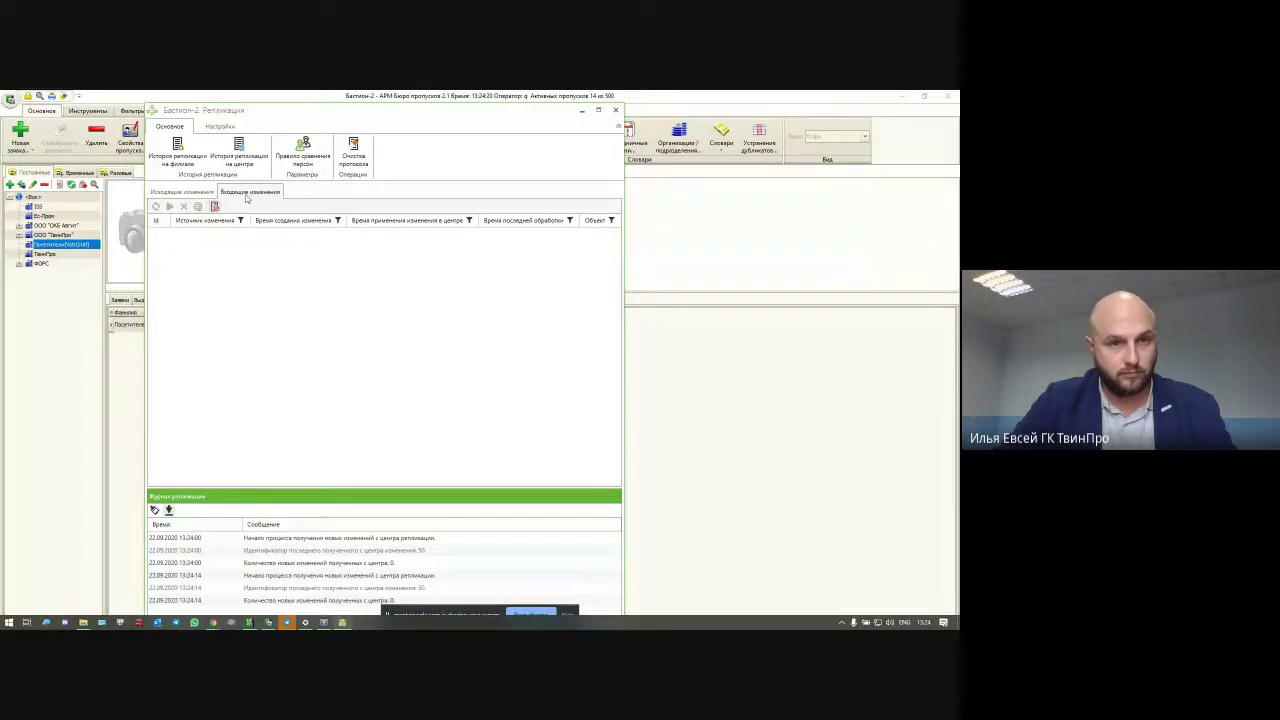
{"action": "double_click", "coordinate": [523, 113]}
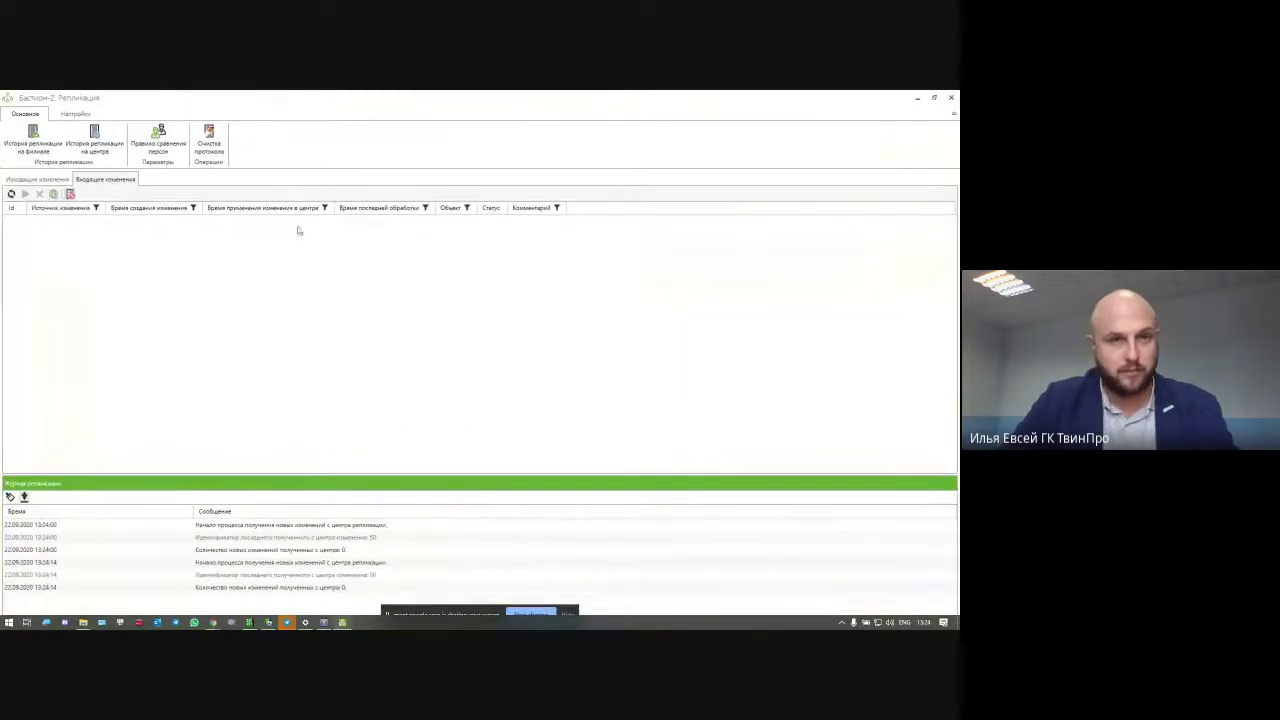
{"action": "left_click", "coordinate": [54, 194]}
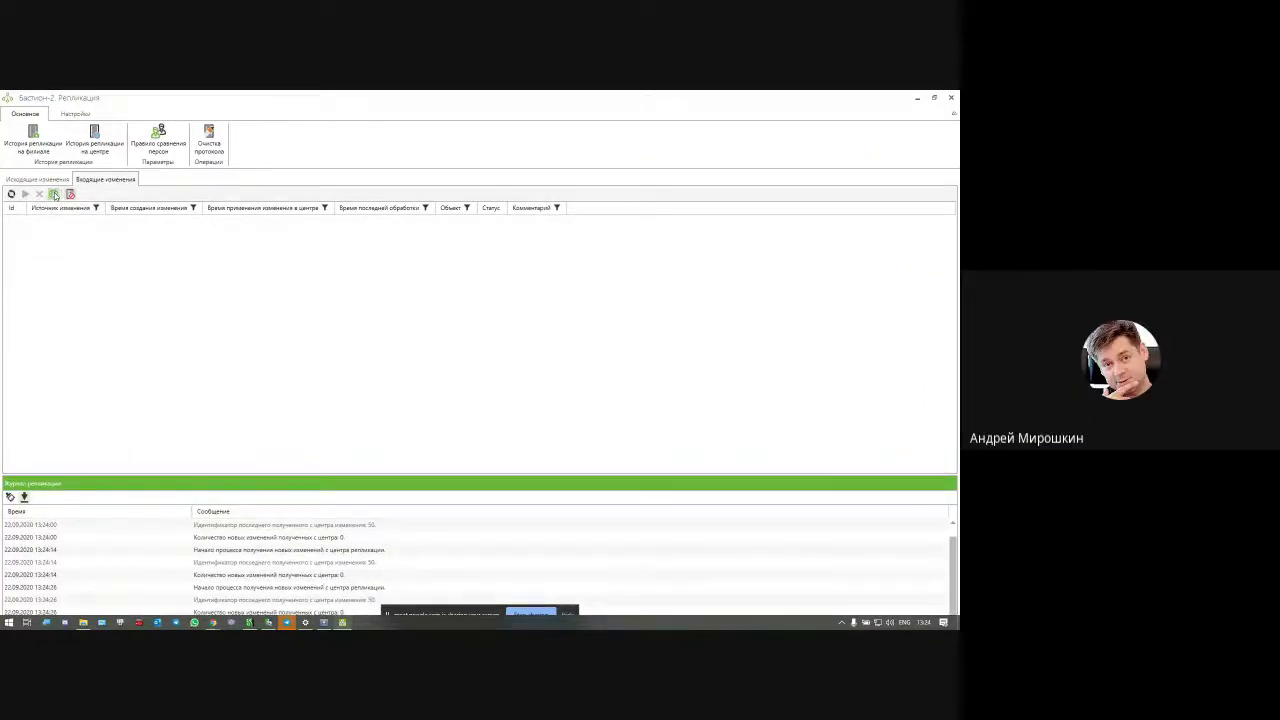
{"action": "left_click", "coordinate": [54, 195]}
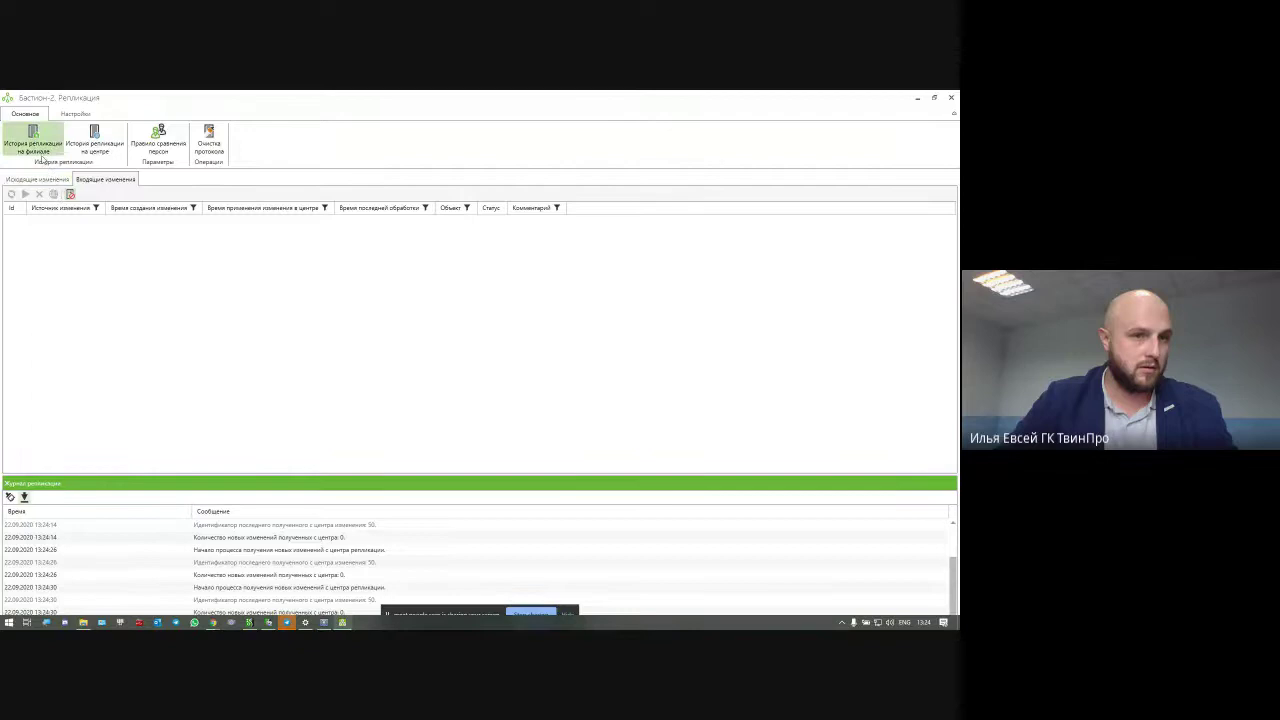
Check the branch's replication history, close it, and request new incoming changes from the center once more.
{"action": "left_click", "coordinate": [45, 156]}
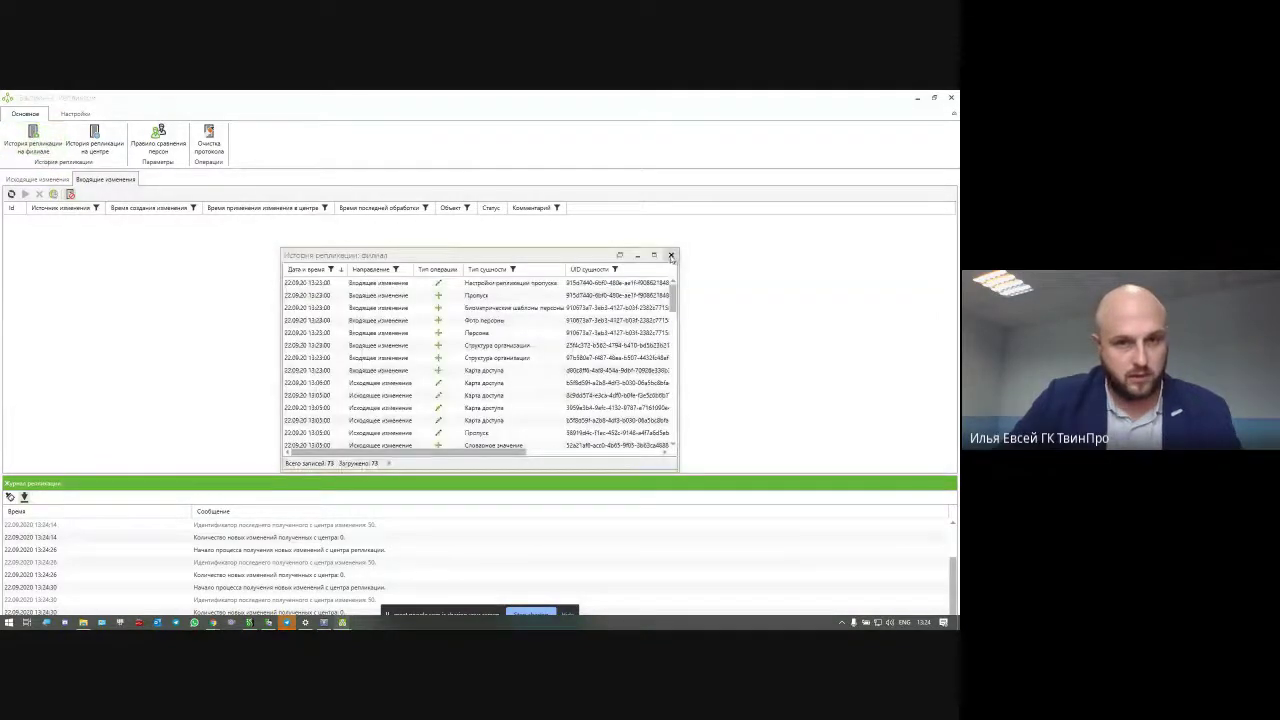
{"action": "left_click", "coordinate": [671, 255]}
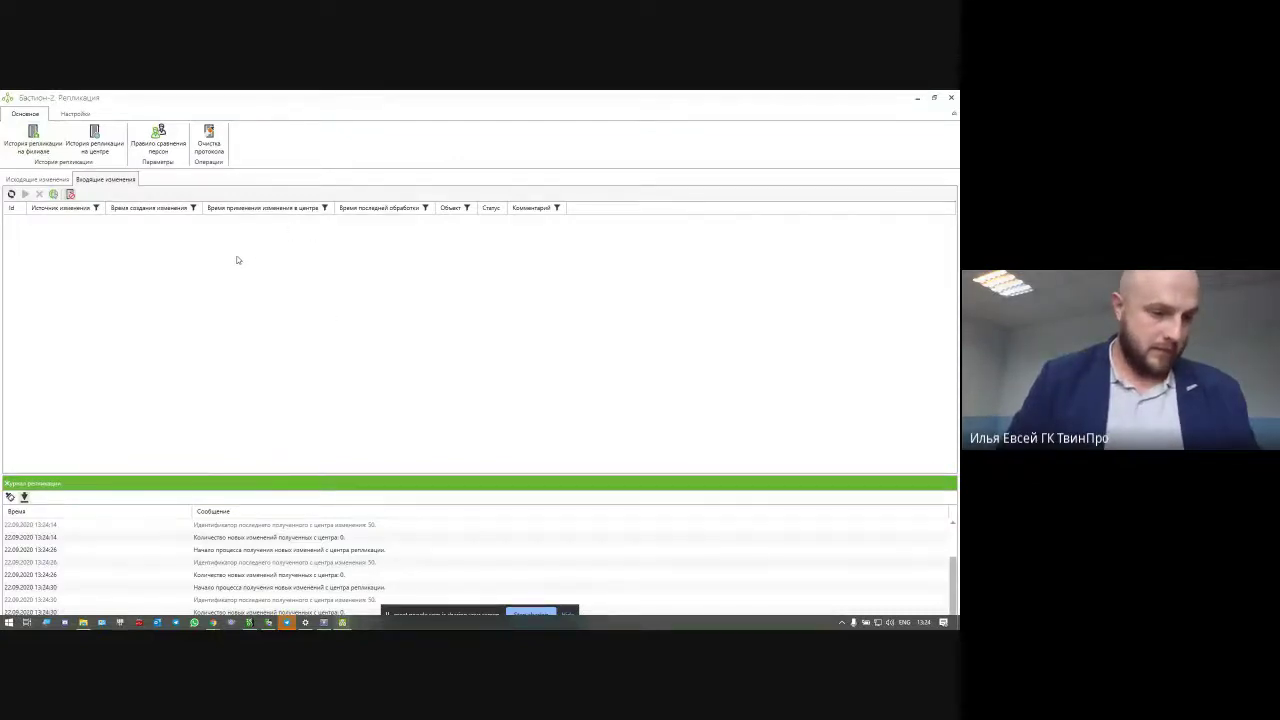
{"action": "left_click", "coordinate": [54, 195]}
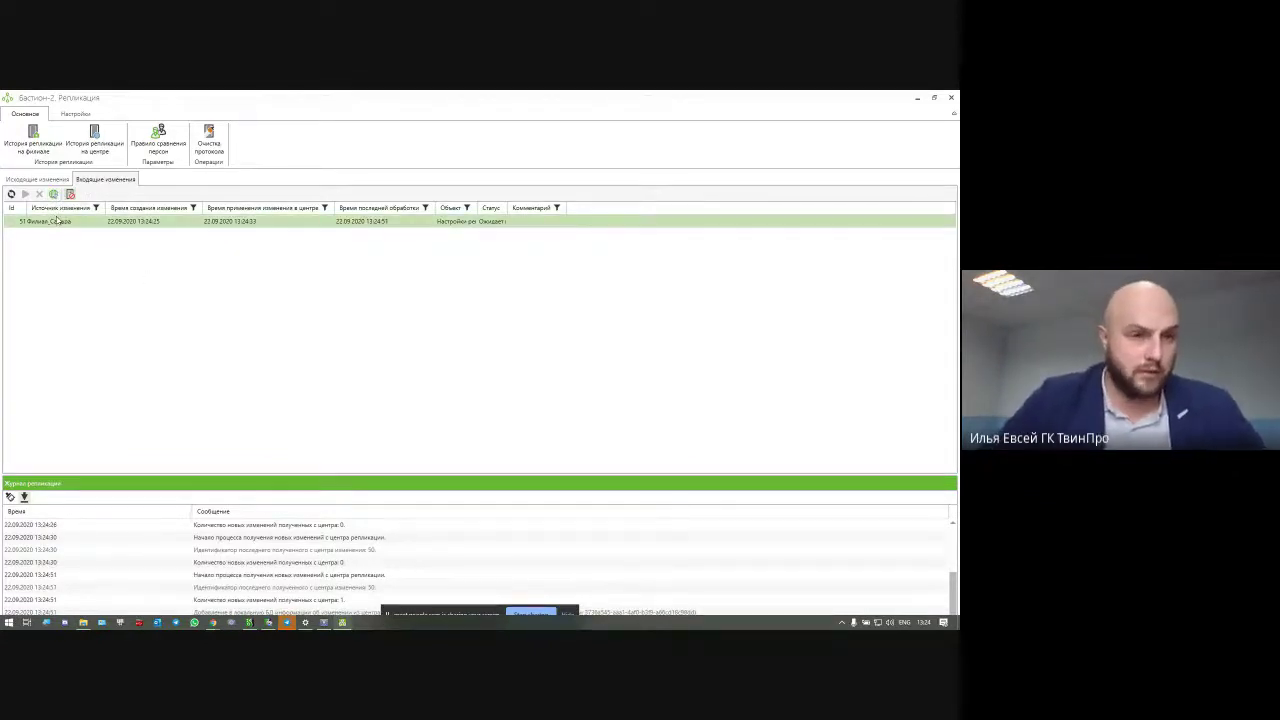
Apply the pending incoming change from Филиал_Самара, and request new changes from the replication center.
{"action": "left_click", "coordinate": [57, 219]}
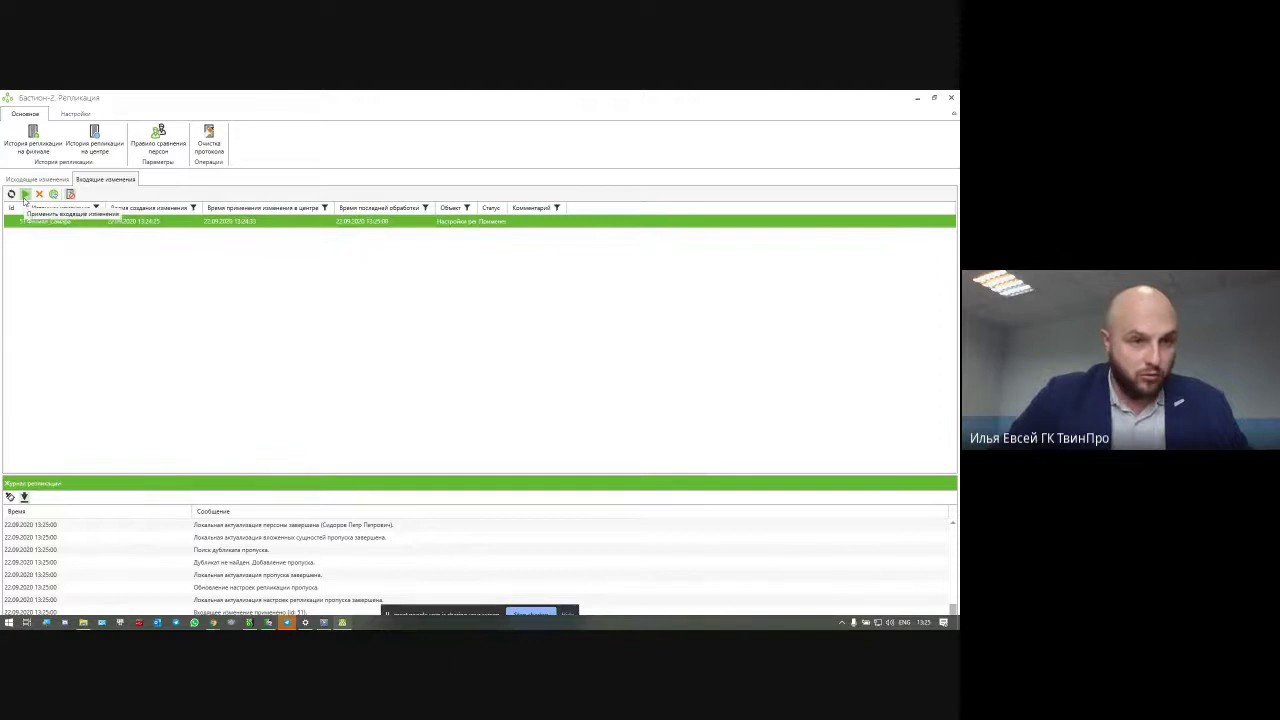
{"action": "left_click", "coordinate": [25, 195]}
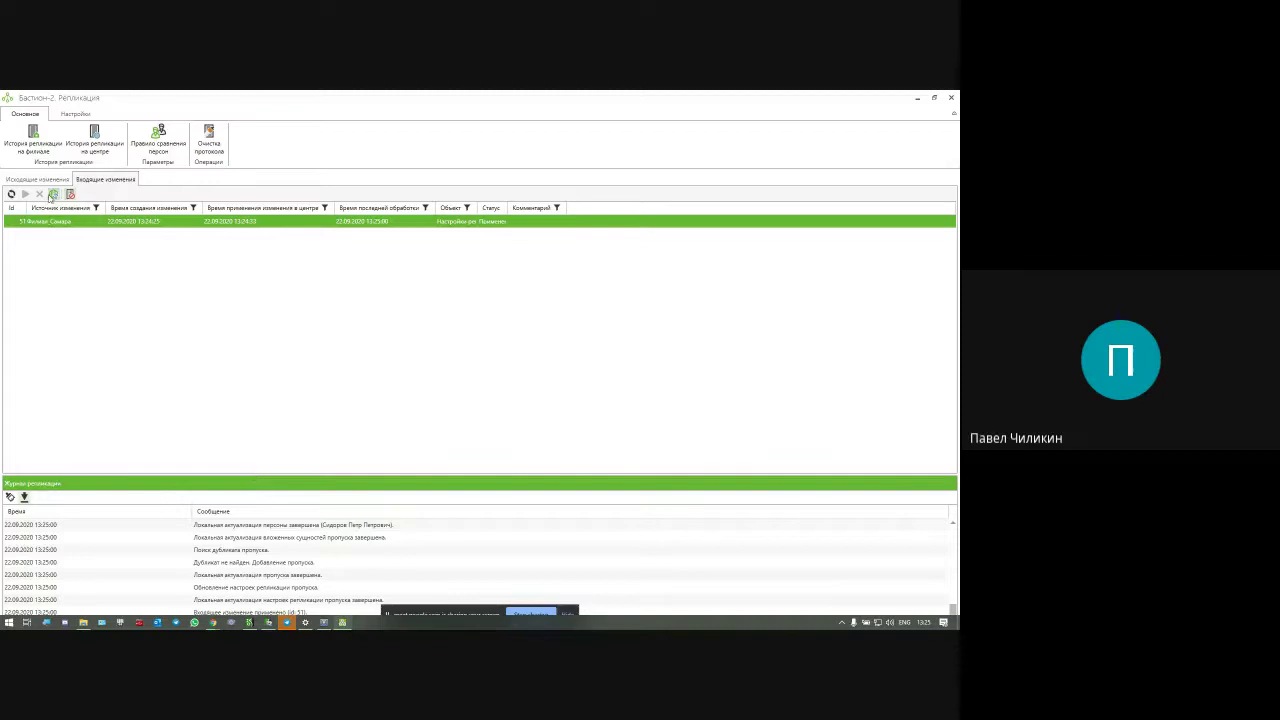
{"action": "left_click", "coordinate": [53, 195]}
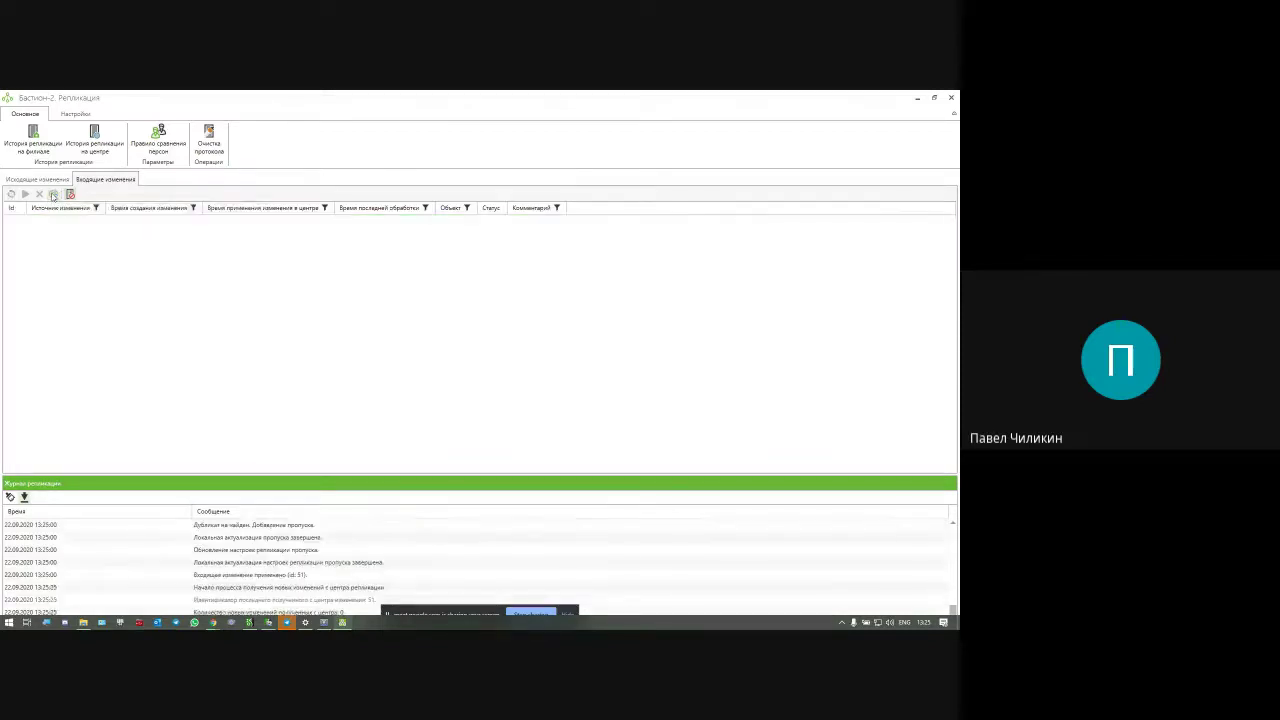
Restore the Репликация window from full screen, request incoming changes again, and reposition and shorten the window over АРМ Бюро пропусков.
{"action": "double_click", "coordinate": [632, 99]}
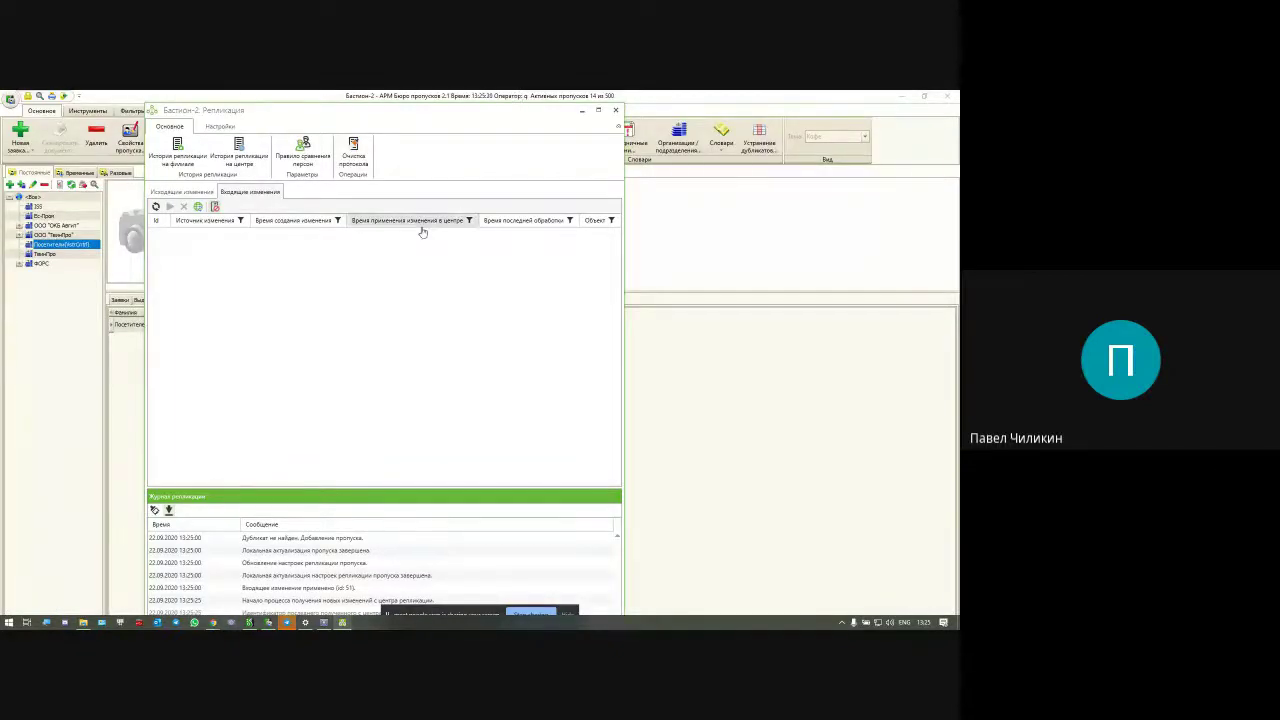
{"action": "left_click", "coordinate": [197, 207]}
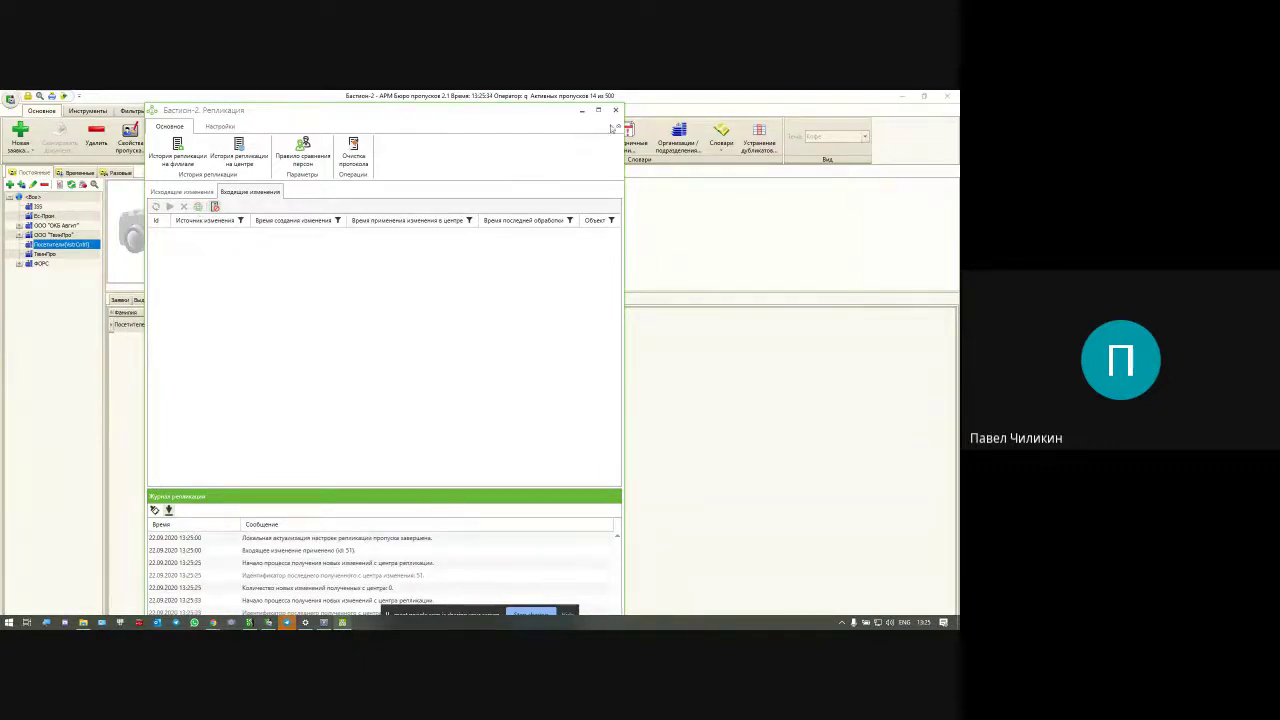
{"action": "left_click", "coordinate": [572, 612]}
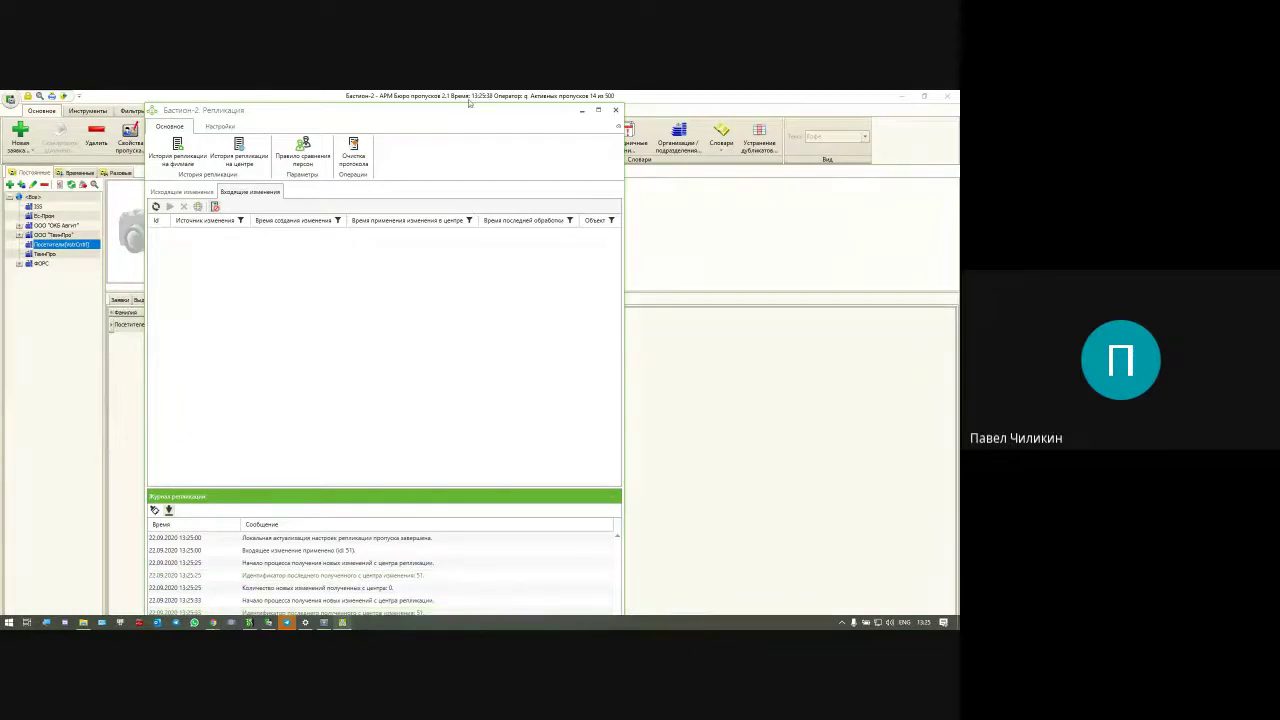
{"action": "left_click_drag", "start_coordinate": [462, 103], "coordinate": [471, 93]}
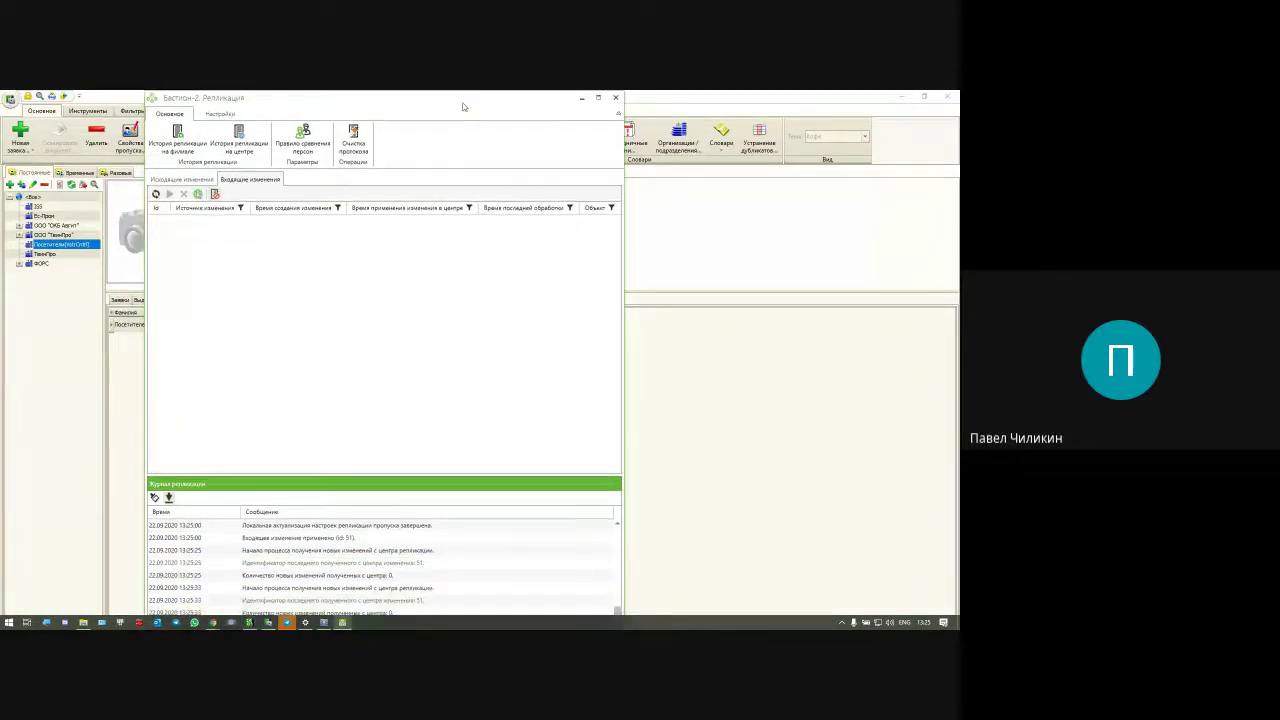
{"action": "left_click_drag", "start_coordinate": [474, 107], "coordinate": [566, 120]}
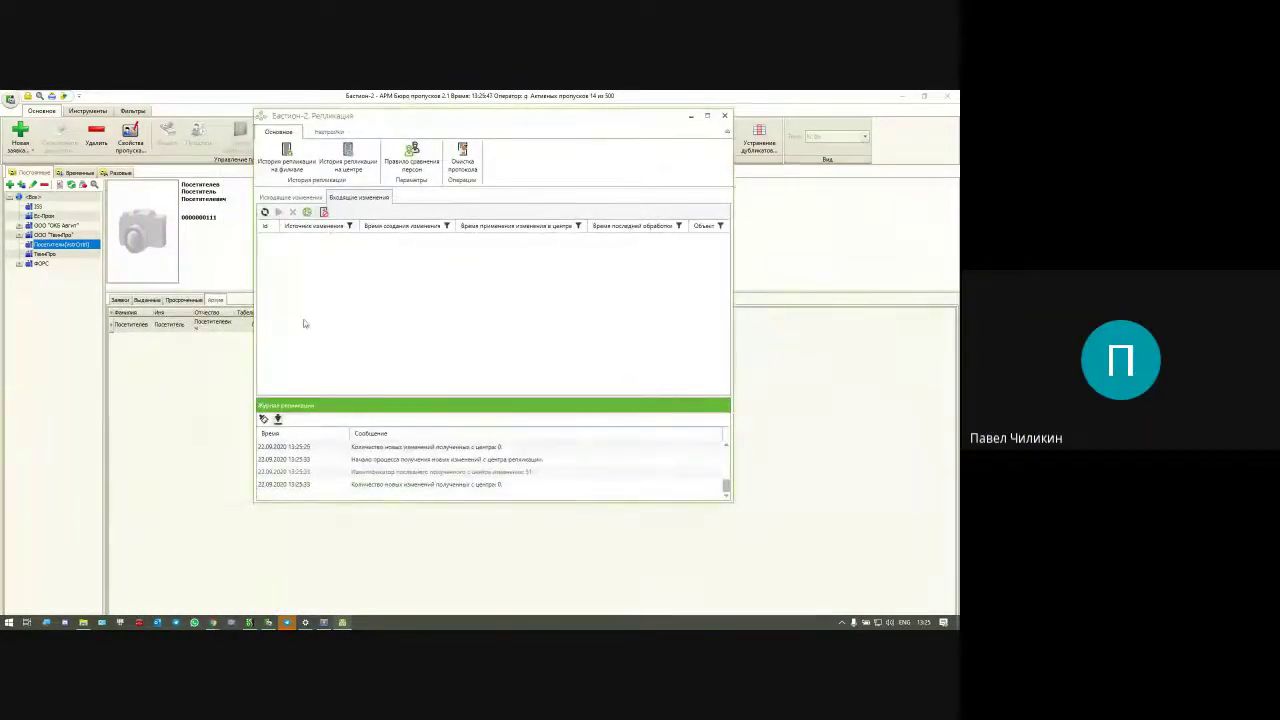
Switch to АРМ Бюро пропусков and refresh the organization tree, closing the organizations report preview.
{"action": "left_click", "coordinate": [125, 258]}
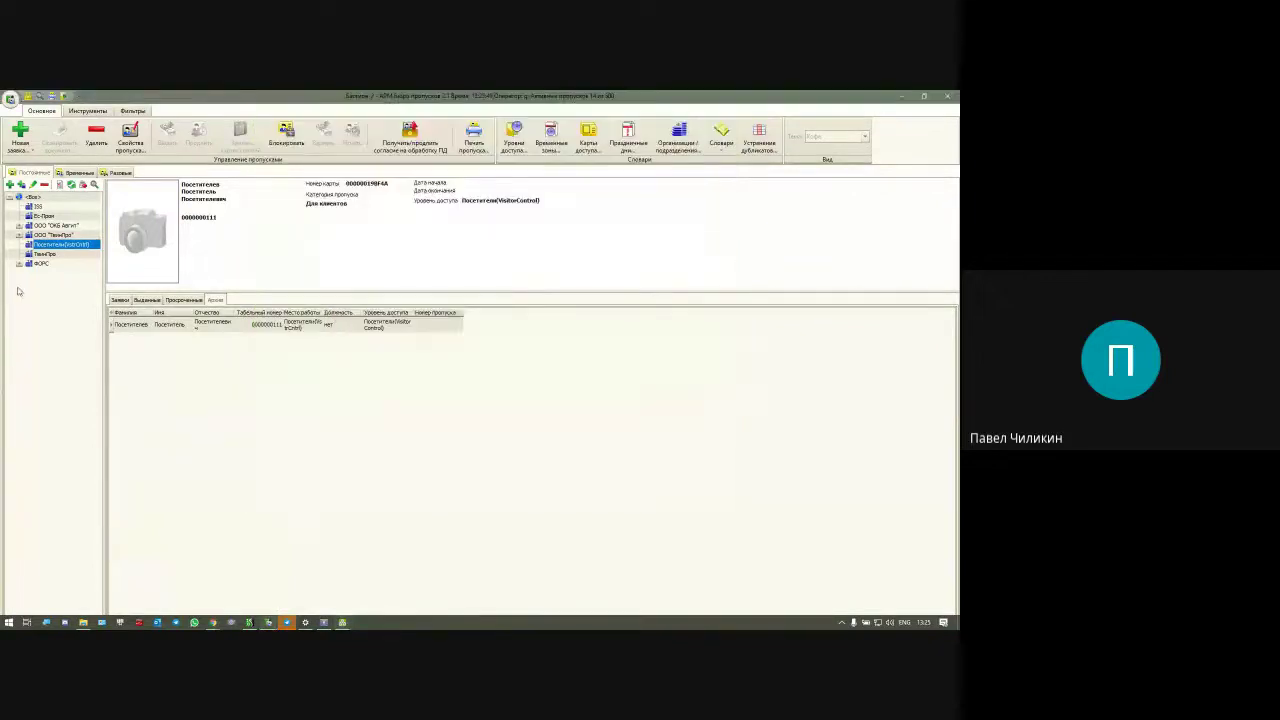
{"action": "left_click", "coordinate": [69, 186]}
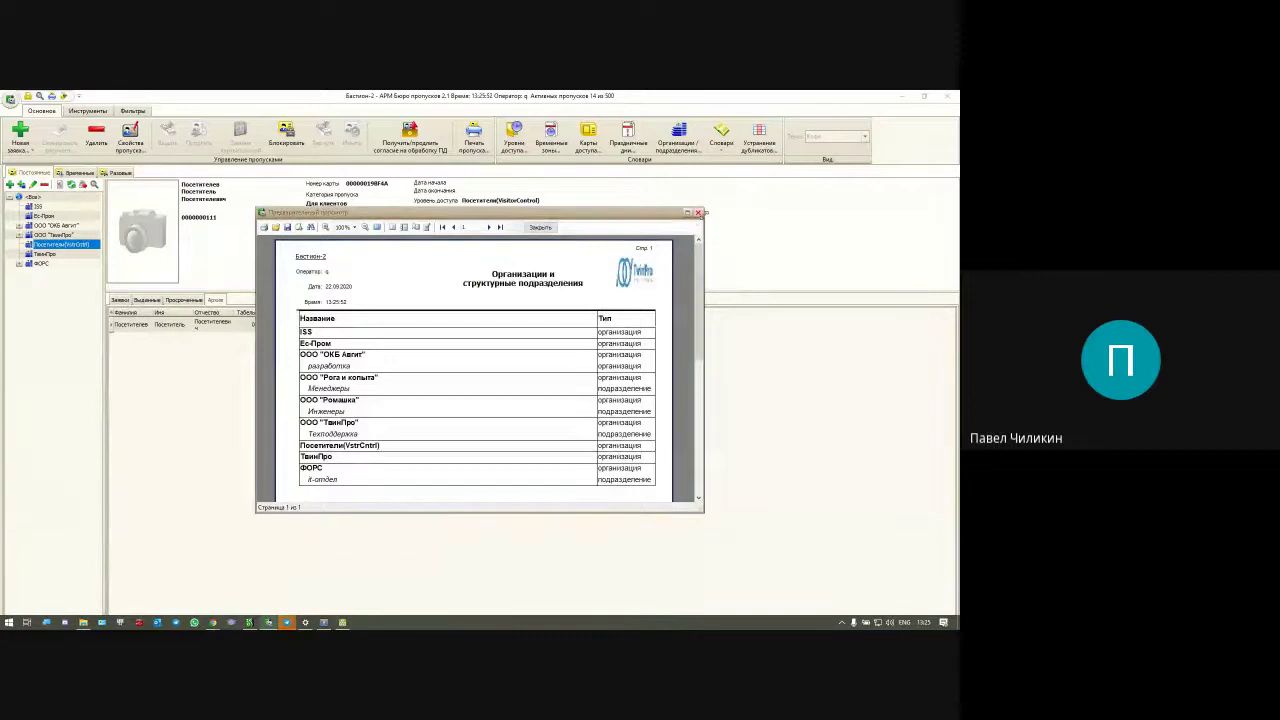
{"action": "left_click", "coordinate": [699, 213]}
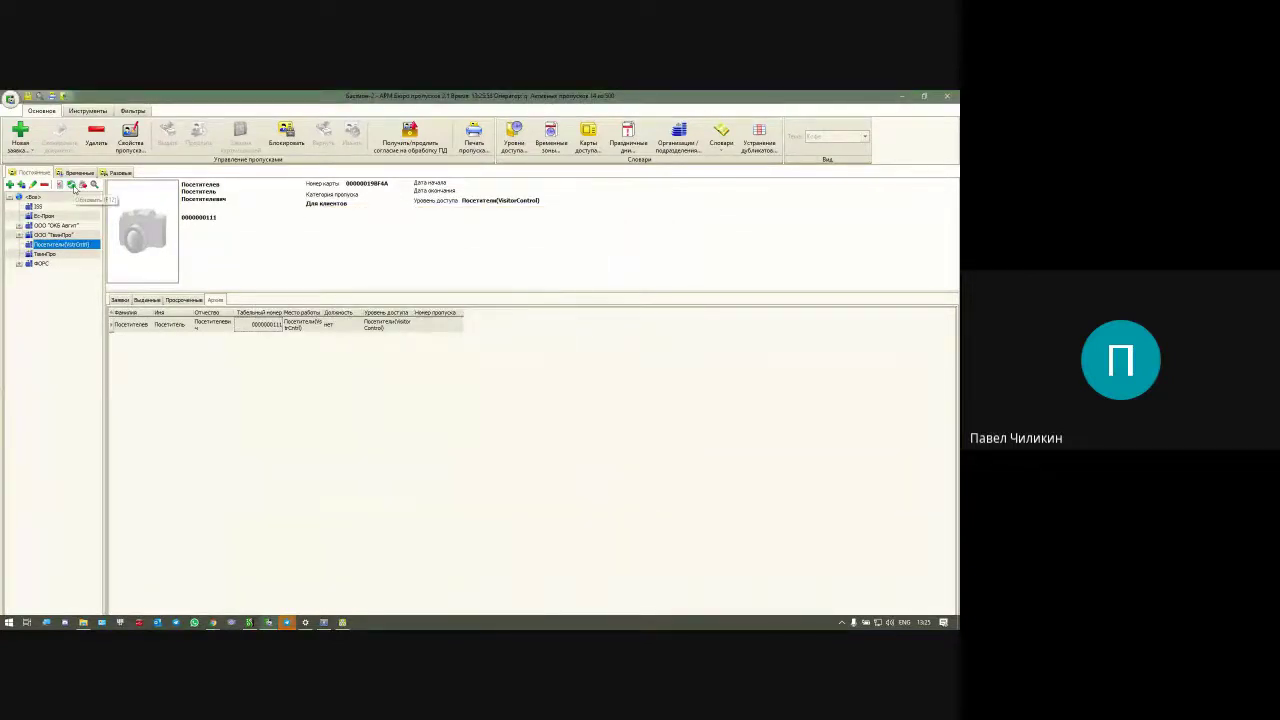
{"action": "left_click", "coordinate": [73, 187]}
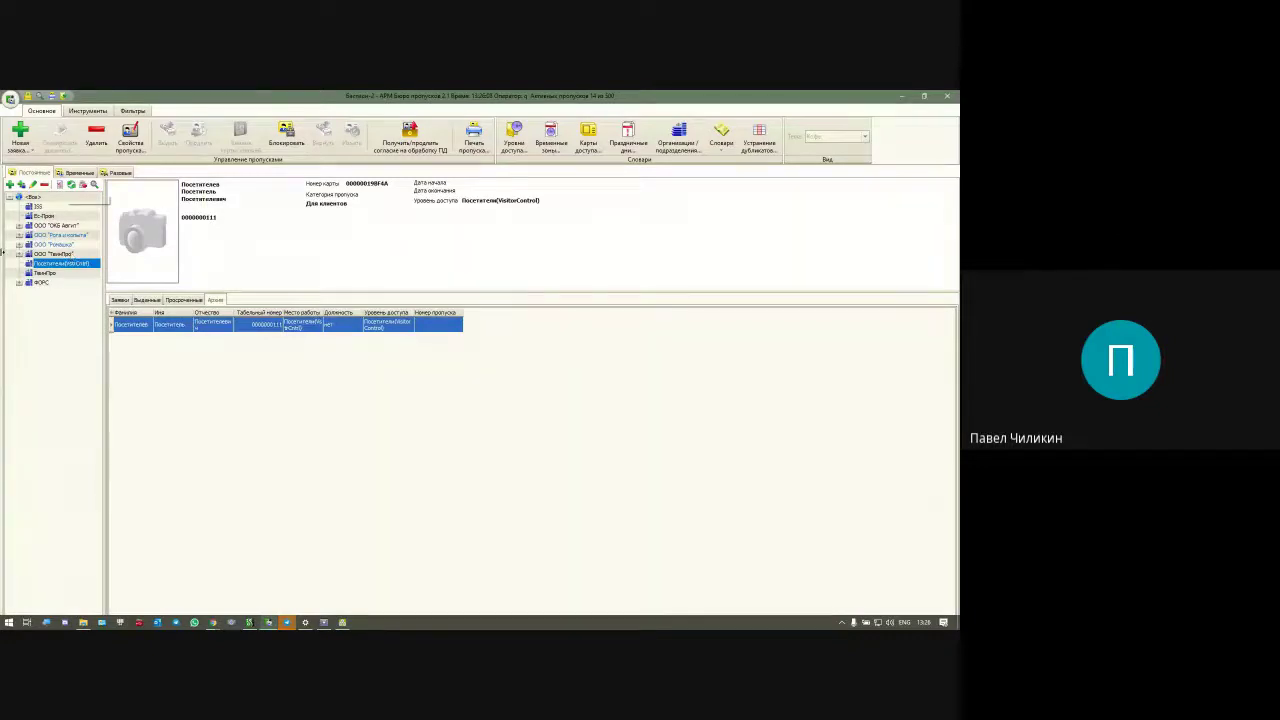
Show the issued passes of the Инженеры department under ООО "Ромашка" and select the replicated pass.
{"action": "left_click", "coordinate": [39, 333]}
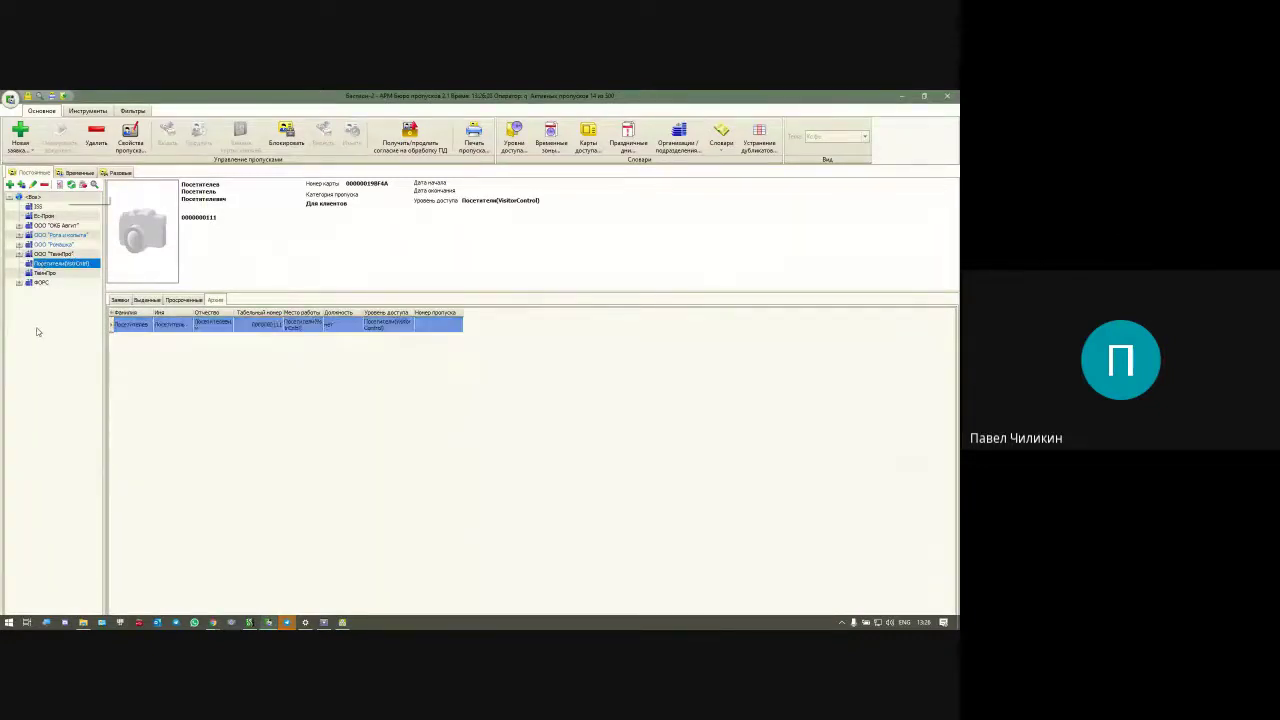
{"action": "left_click", "coordinate": [32, 197]}
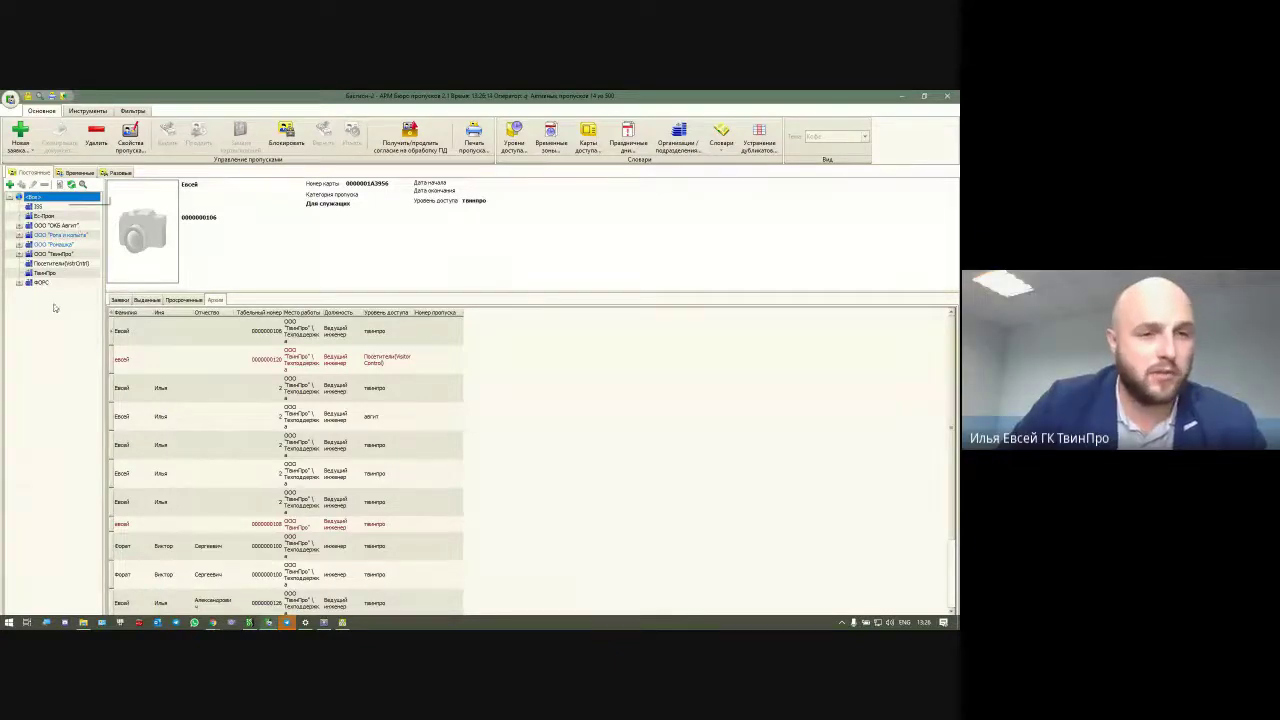
{"action": "double_click", "coordinate": [68, 246]}
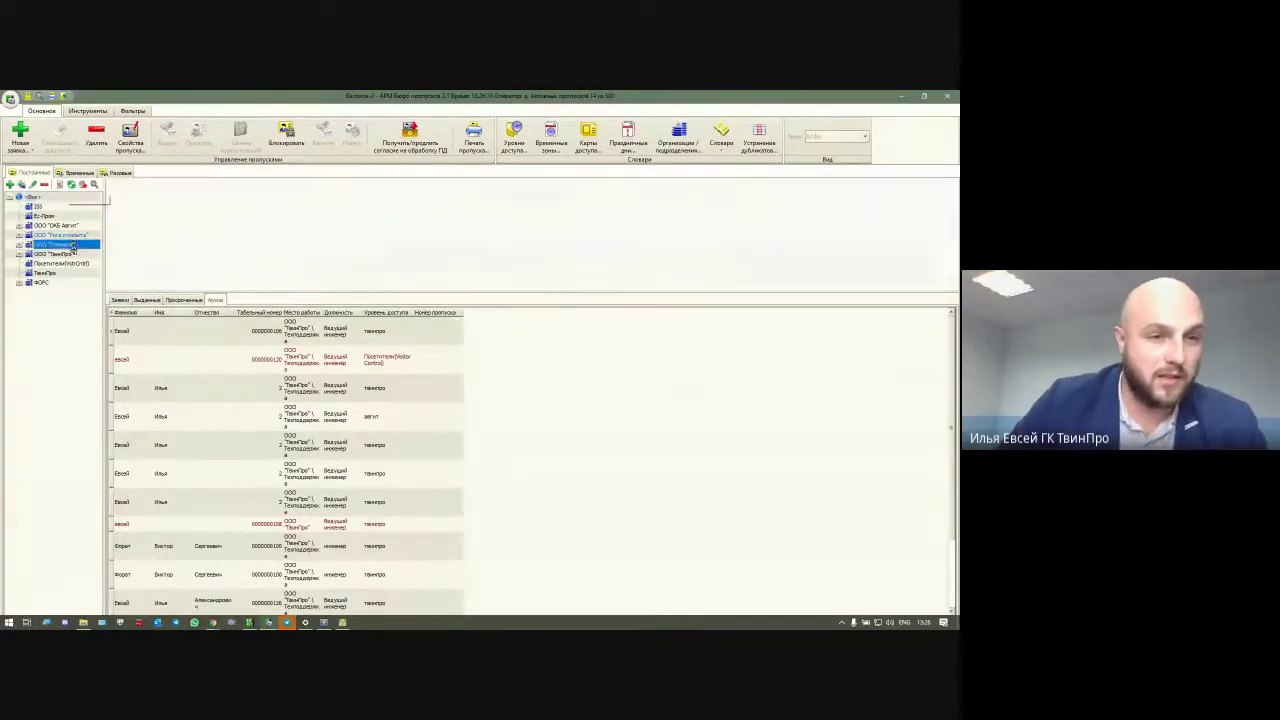
{"action": "left_click", "coordinate": [67, 256]}
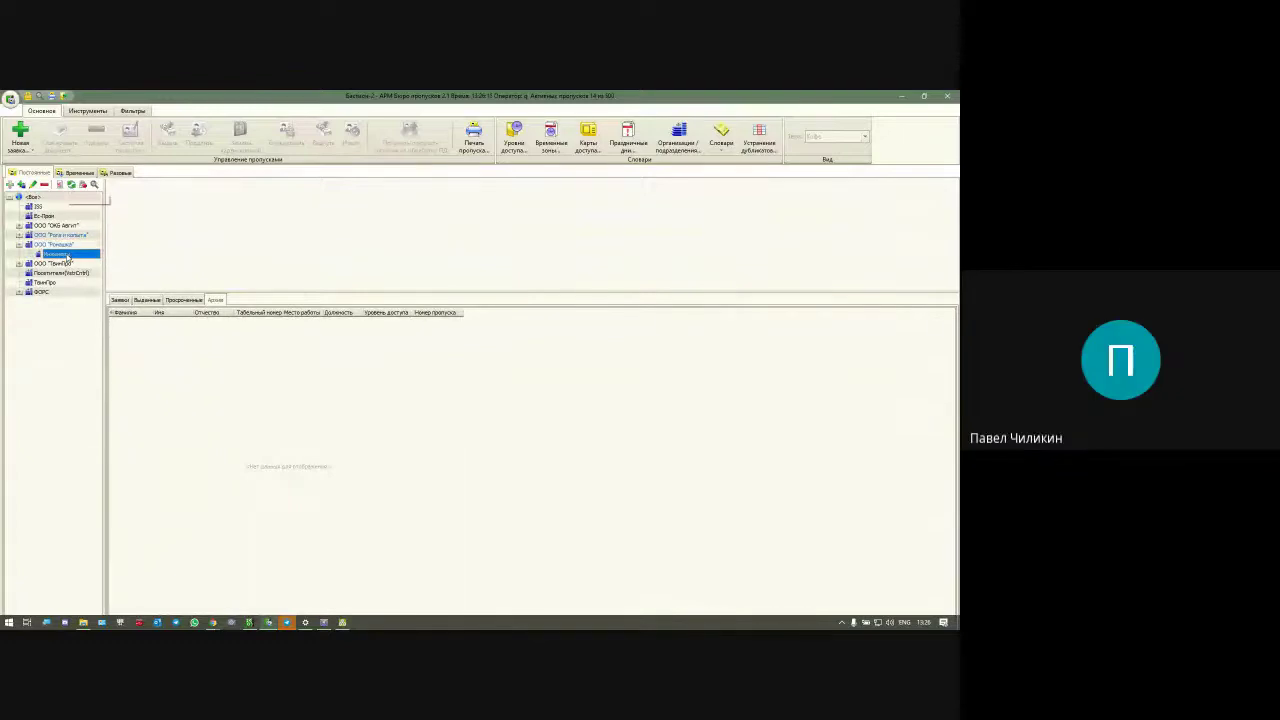
{"action": "left_click", "coordinate": [145, 300]}
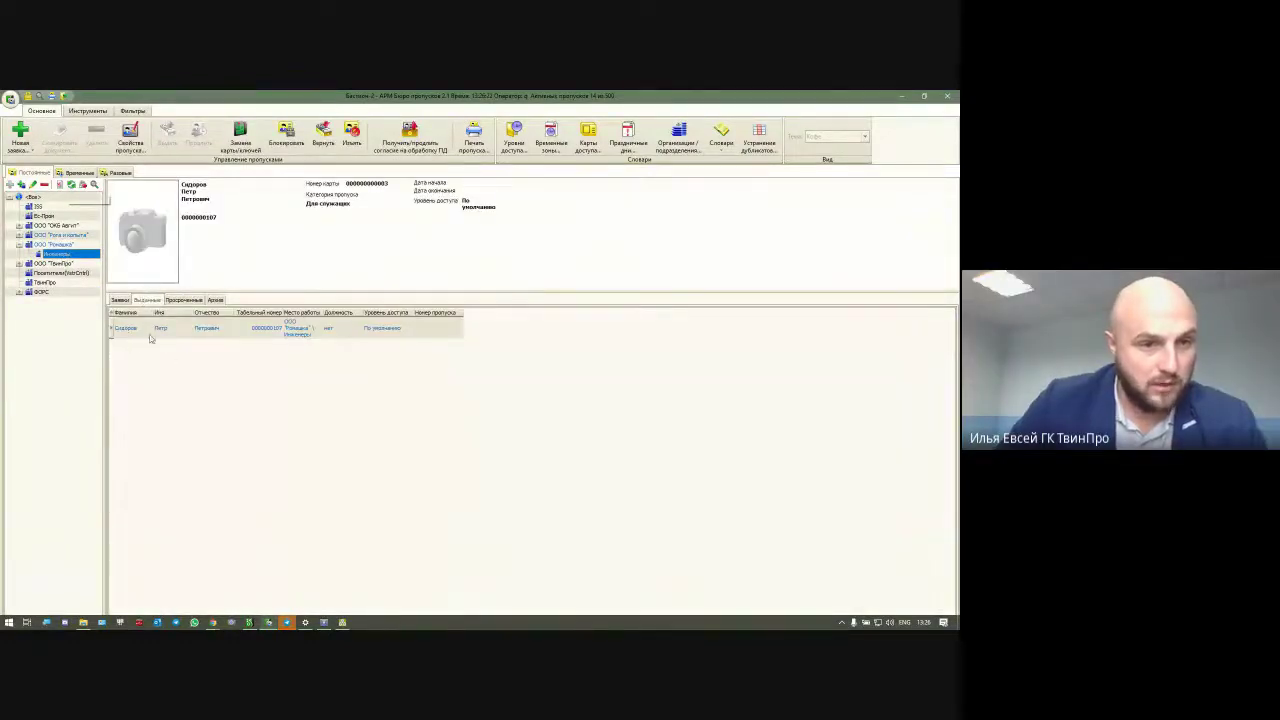
{"action": "left_click", "coordinate": [219, 332]}
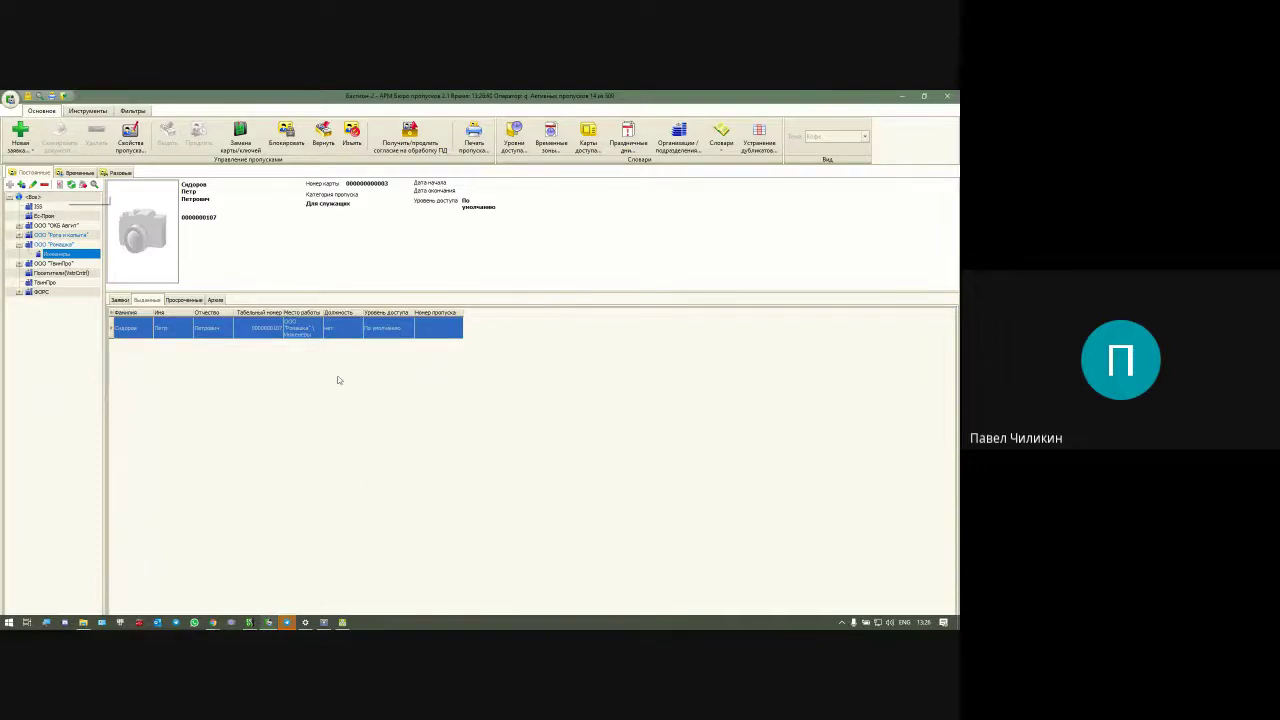
Close the running agent window without saving its changes.
{"action": "right_click", "coordinate": [325, 622]}
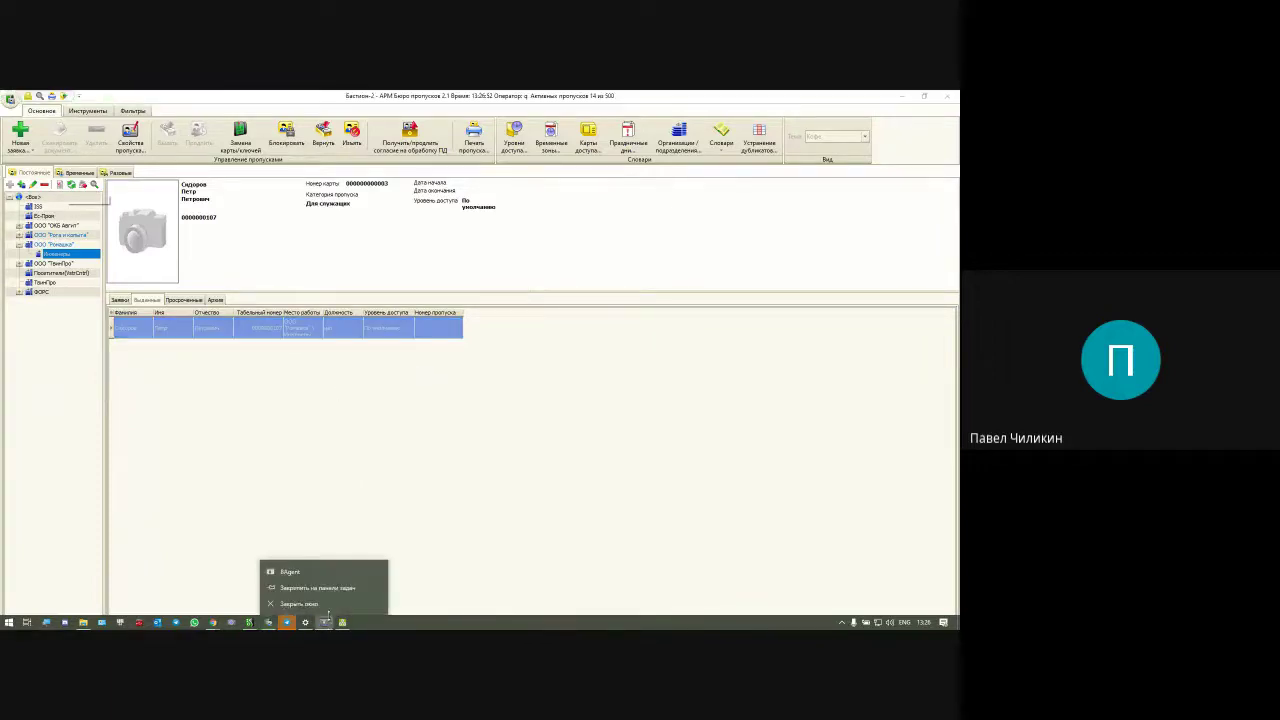
{"action": "left_click", "coordinate": [328, 605]}
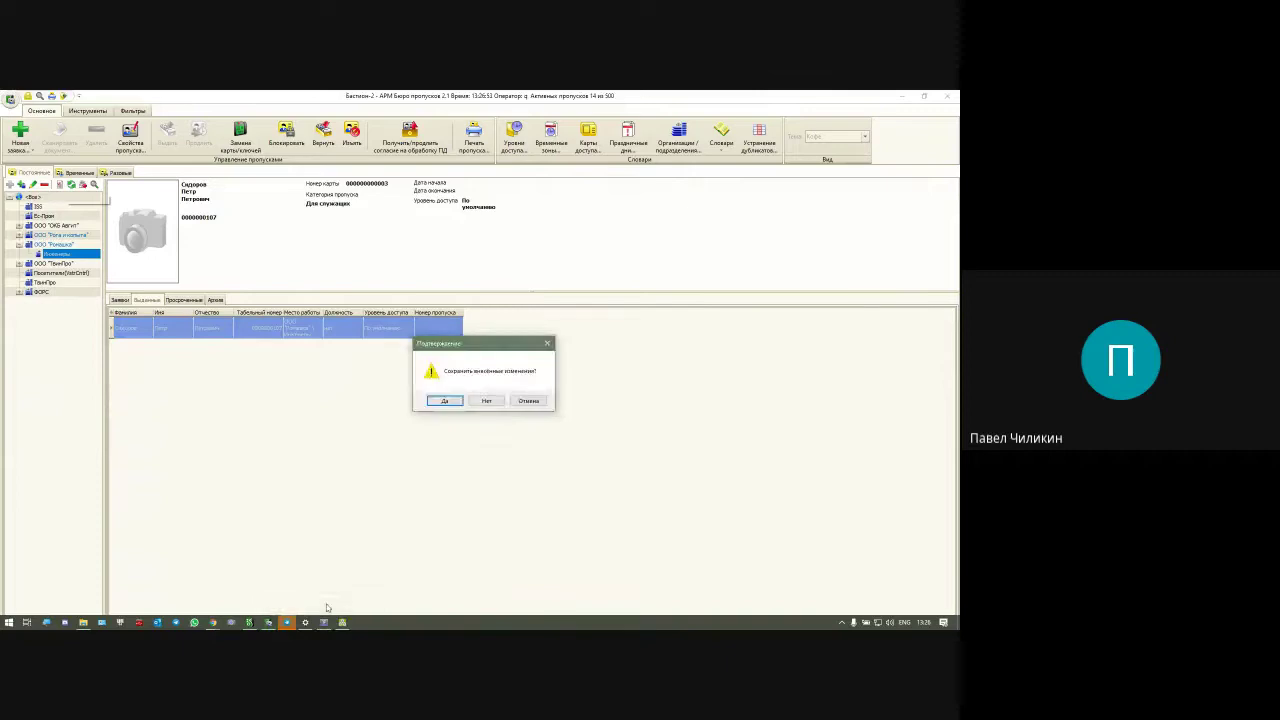
{"action": "left_click", "coordinate": [485, 401]}
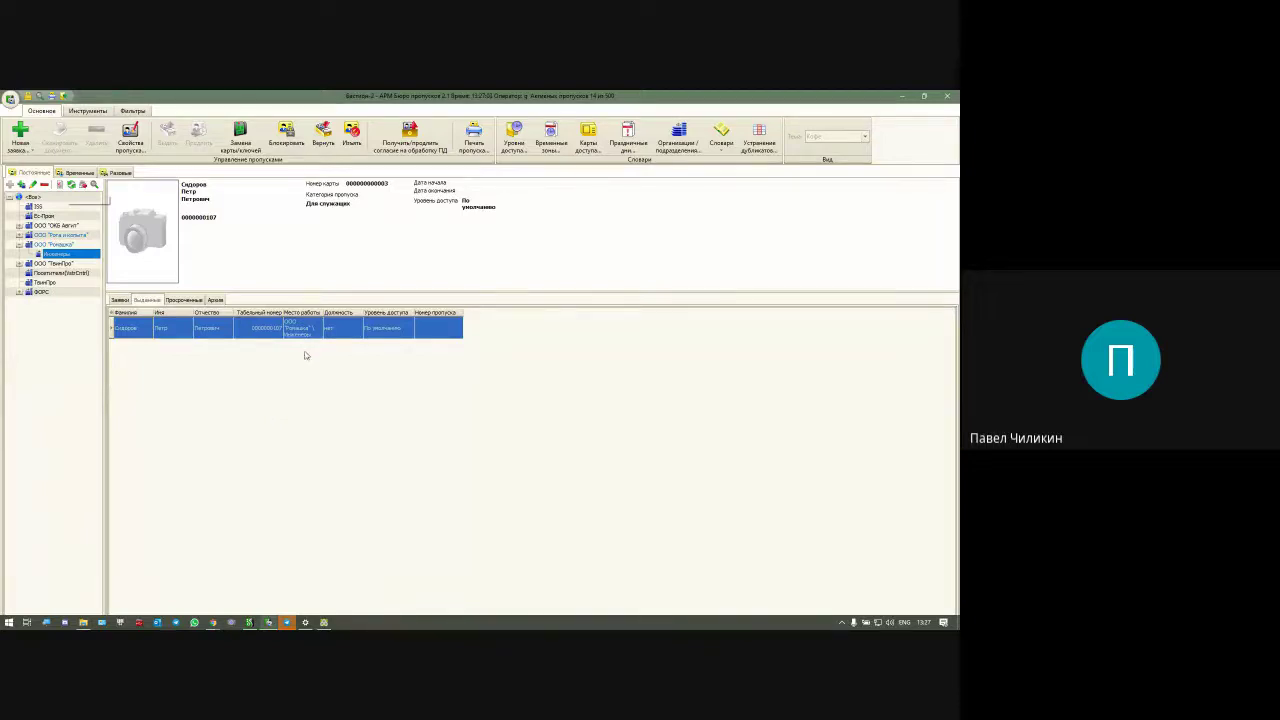
Minimize АРМ Бюро пропусков, acknowledge the pass synchronization alarm in Бастион-2, and clear all acknowledged alarms.
{"action": "left_click", "coordinate": [901, 97]}
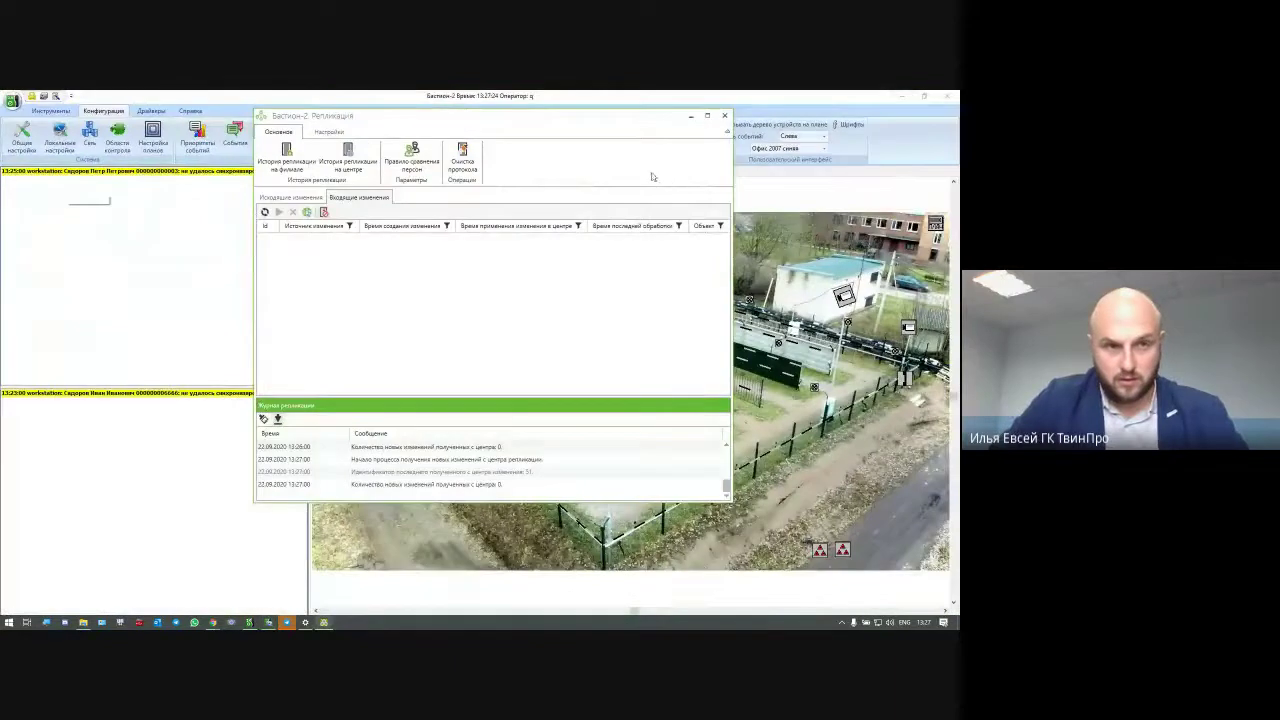
{"action": "right_click", "coordinate": [196, 172]}
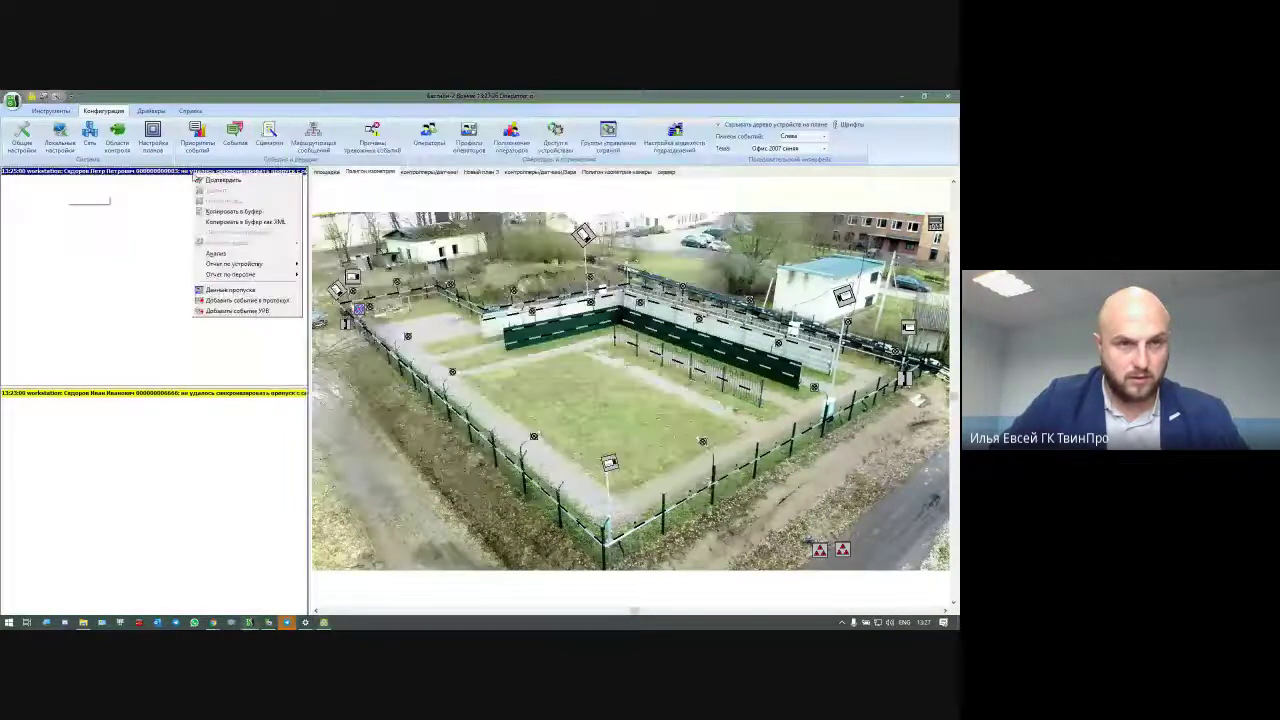
{"action": "left_click", "coordinate": [237, 184]}
{"action": "left_click", "coordinate": [147, 400]}
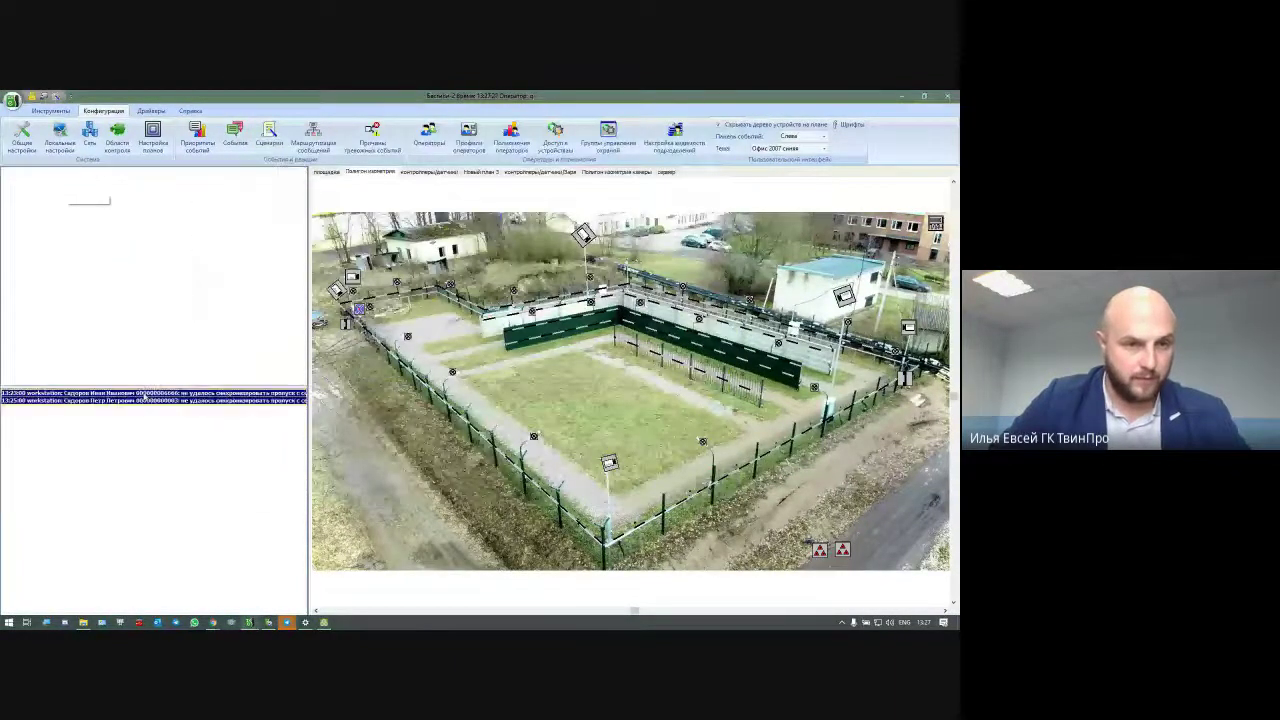
{"action": "right_click", "coordinate": [139, 403]}
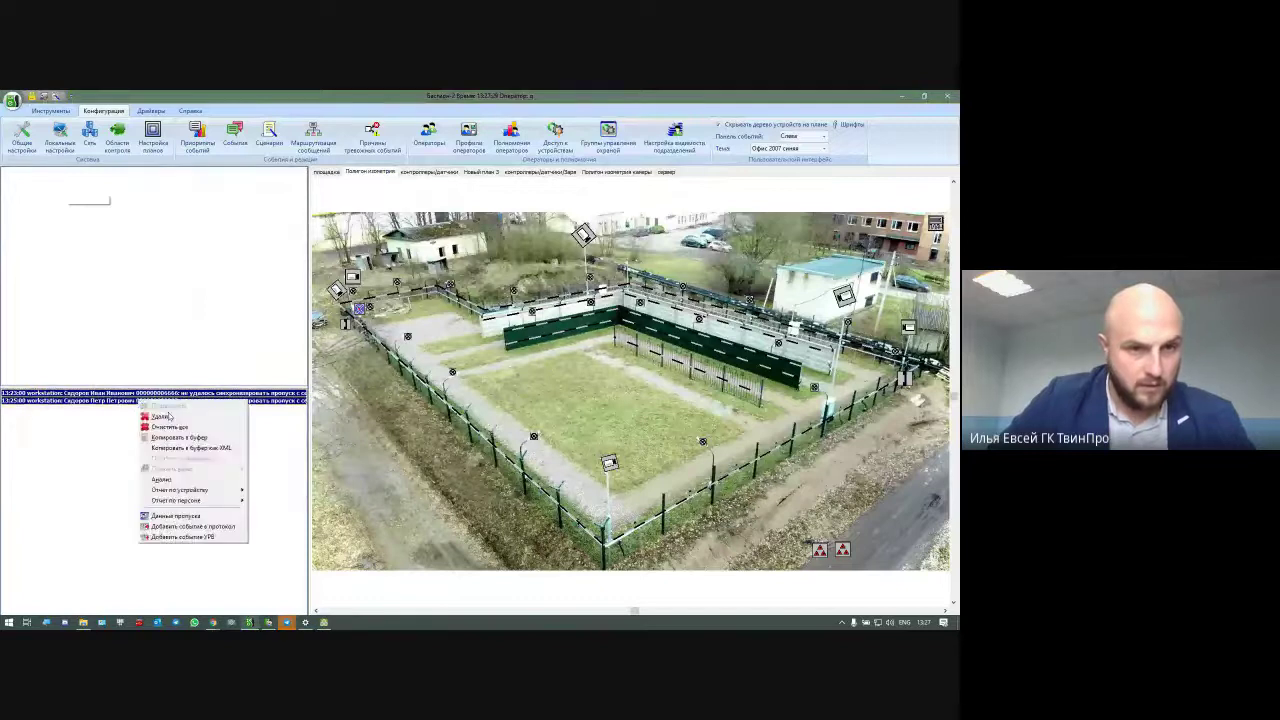
{"action": "left_click", "coordinate": [170, 427]}
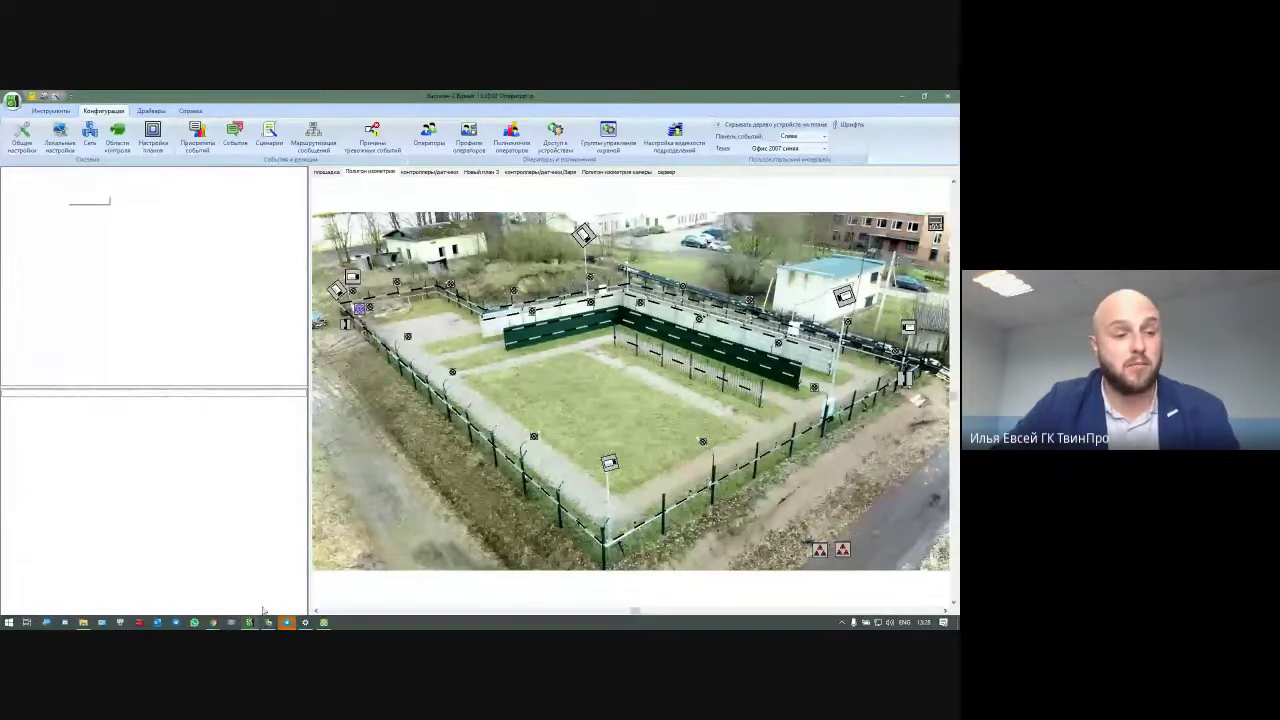
Examine the new unknown-card exit alarm in the list of unacknowledged events.
{"action": "mouse_move", "coordinate": [267, 621]}
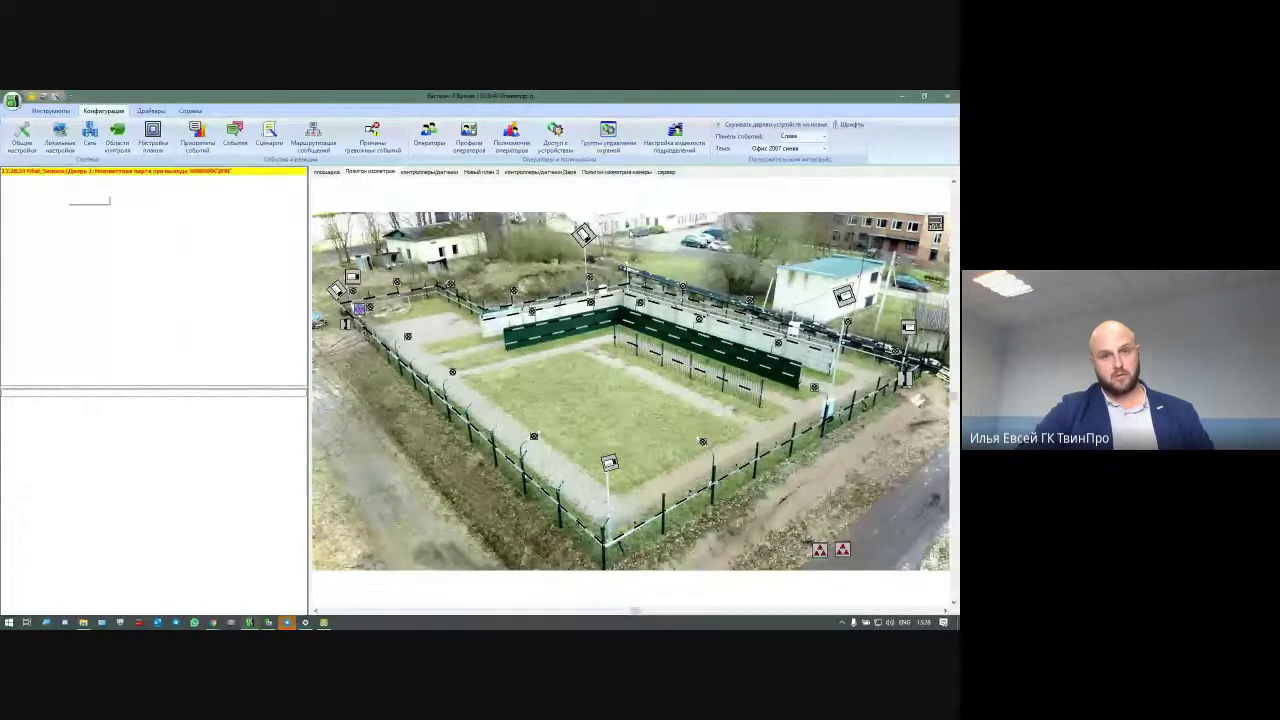
{"action": "left_click", "coordinate": [37, 175]}
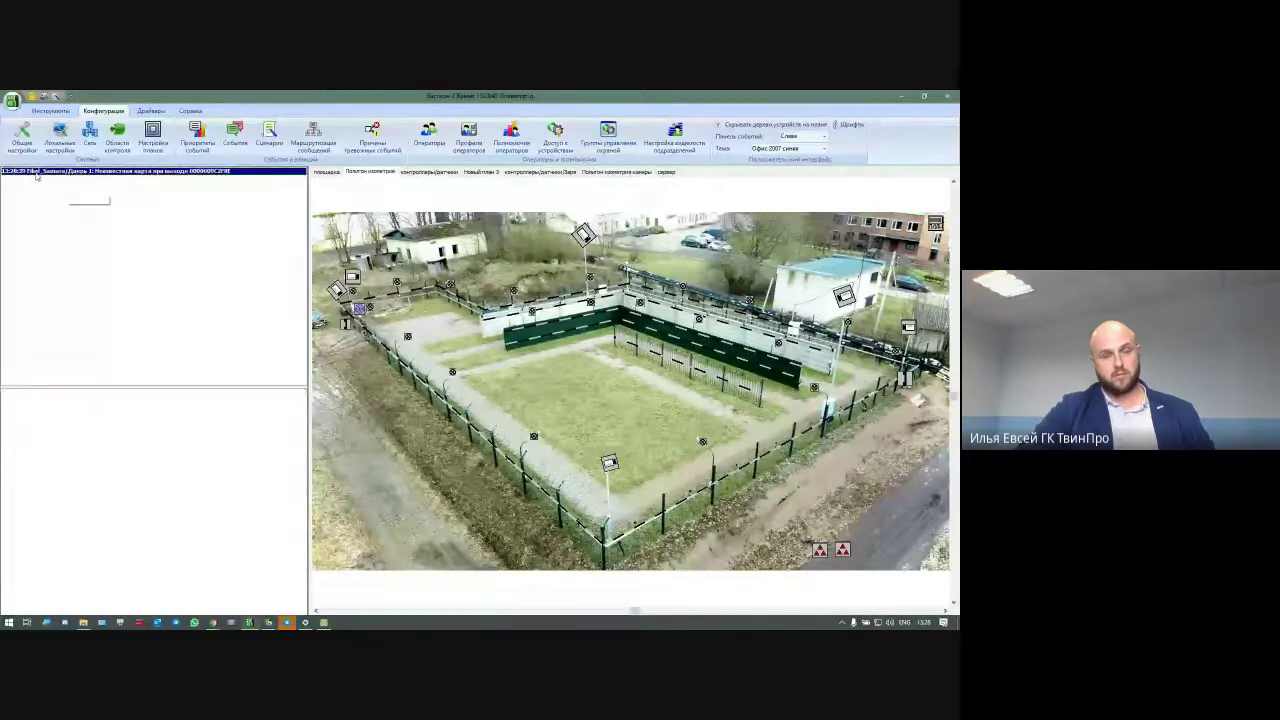
{"action": "left_click", "coordinate": [91, 214]}
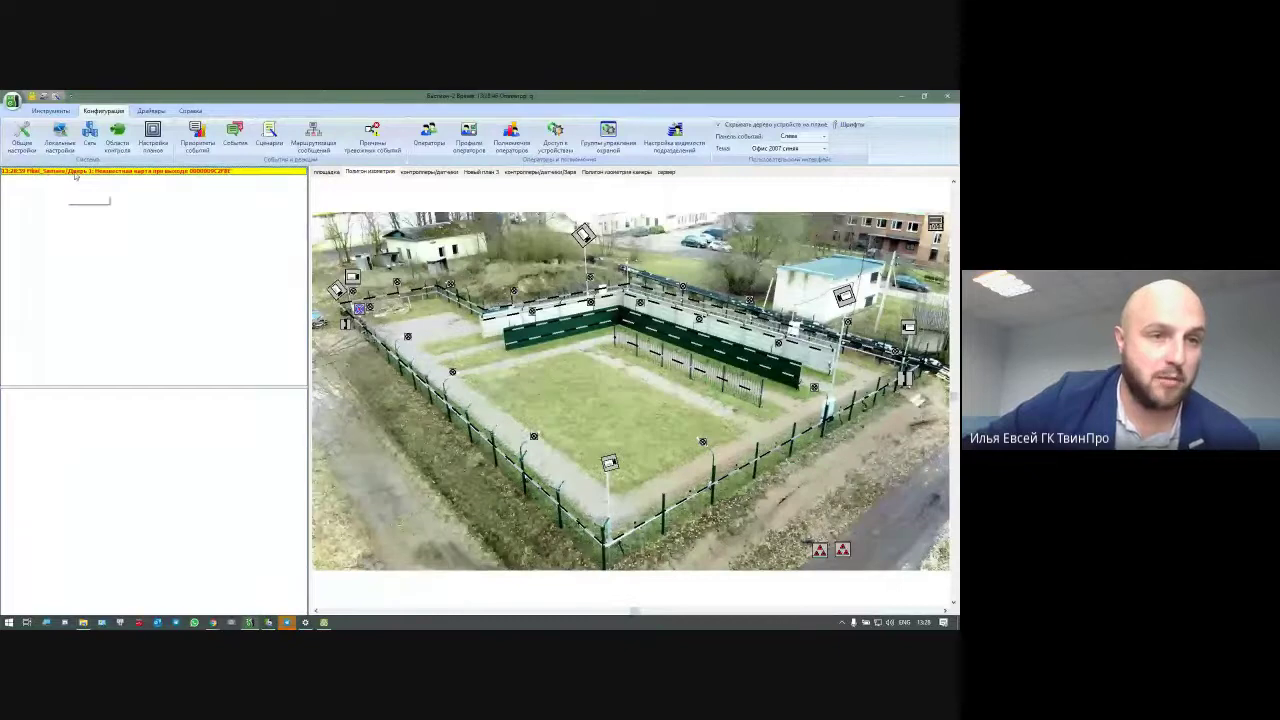